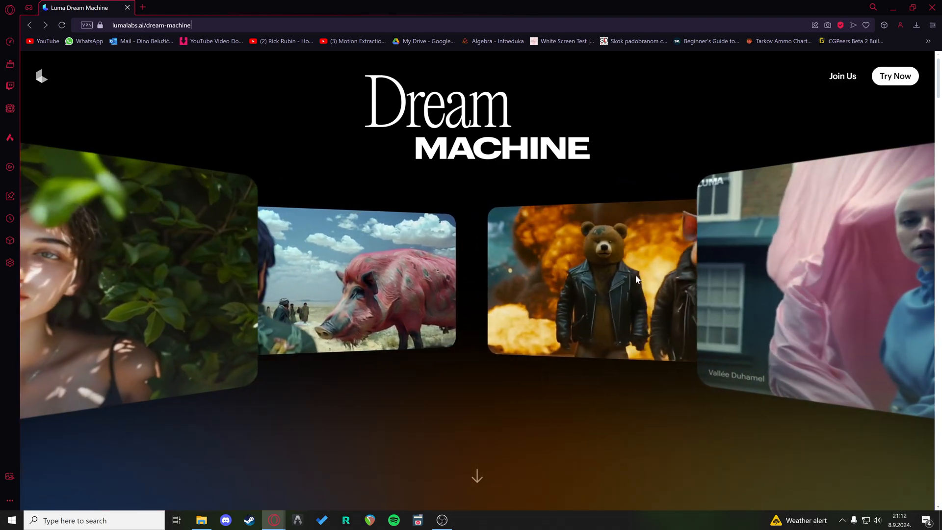
scroll(634, 276, "down", 5)
scroll(548, 285, "up", 5)
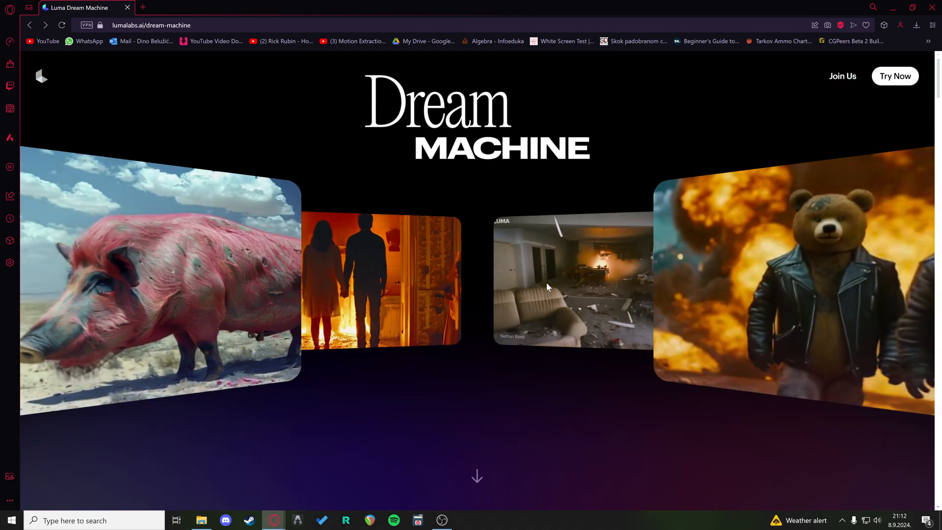
scroll(548, 287, "down", 5)
scroll(548, 287, "up", 5)
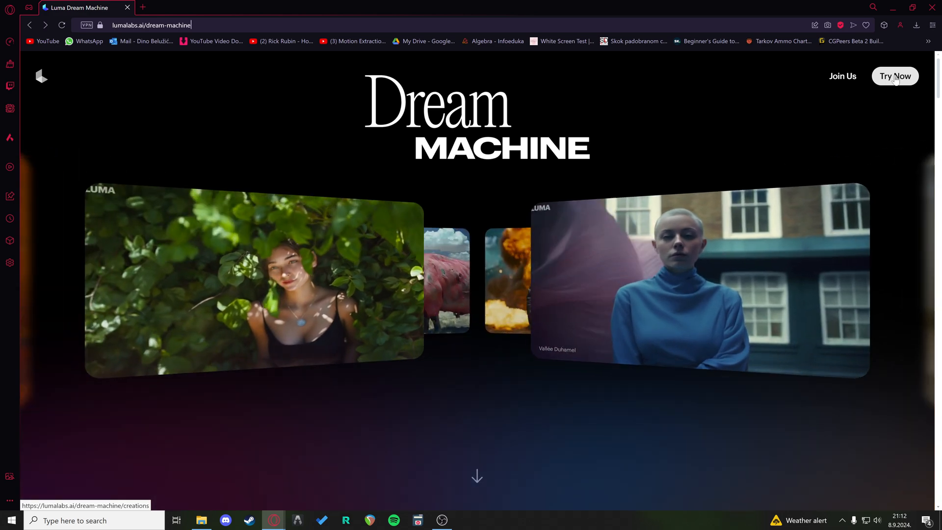
- Start trying Dream Machine and sign in with the first listed Google account
scroll(543, 166, "down", 5)
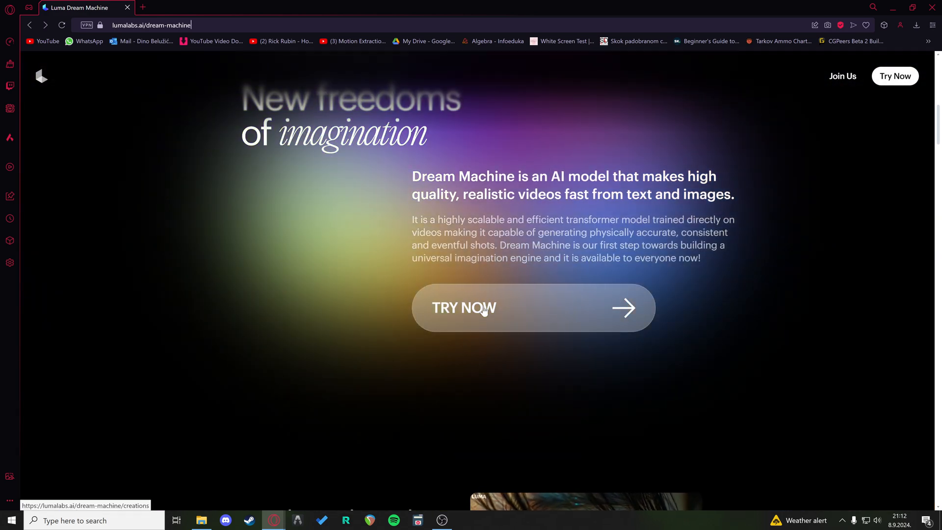
left_click(519, 307)
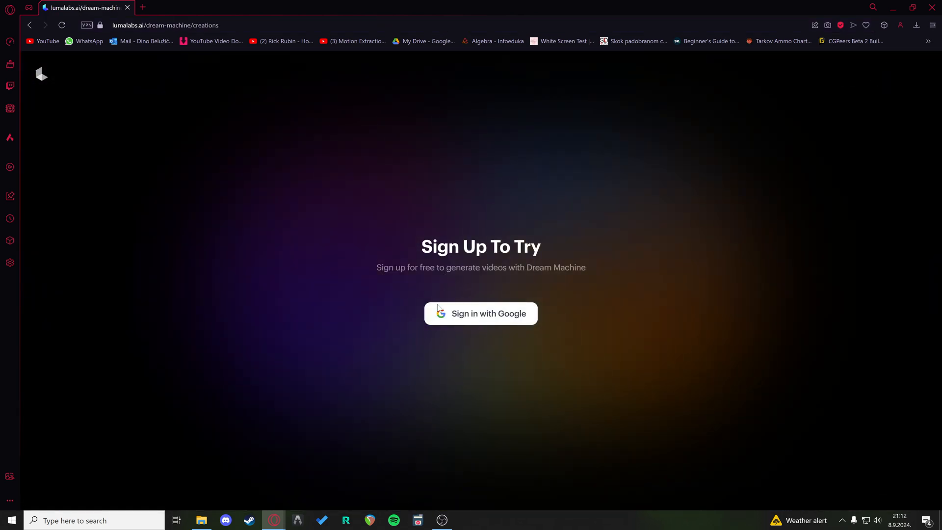
left_click(490, 322)
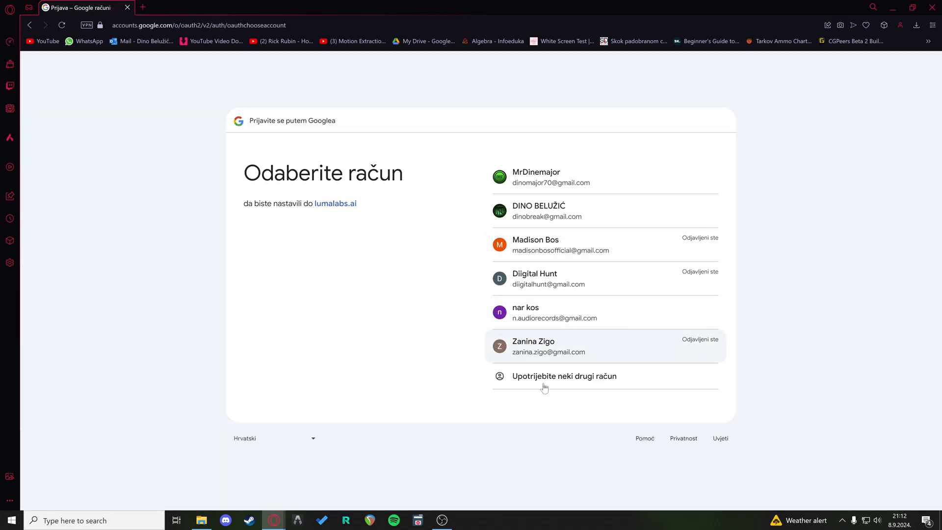
left_click(634, 179)
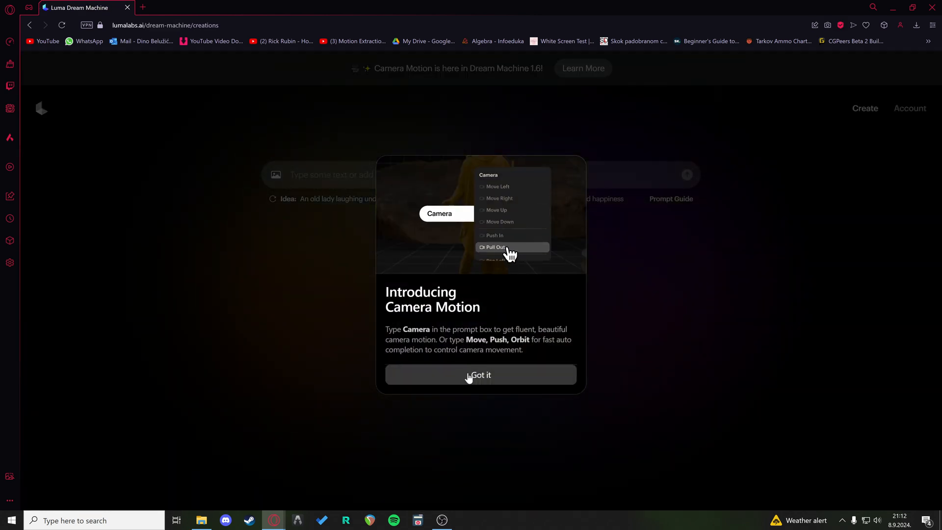
- Read the Camera Motion introduction and dismiss it
left_click_drag(386, 329, 547, 329)
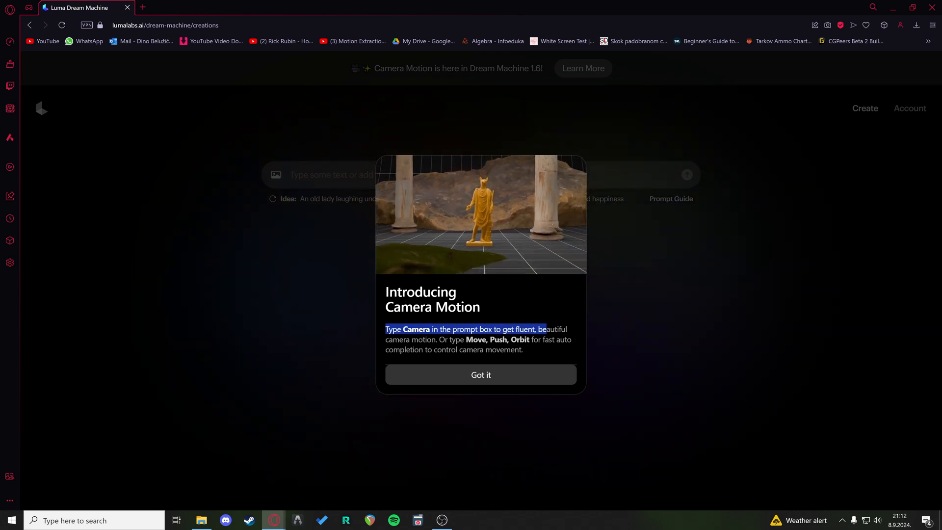
left_click(545, 355)
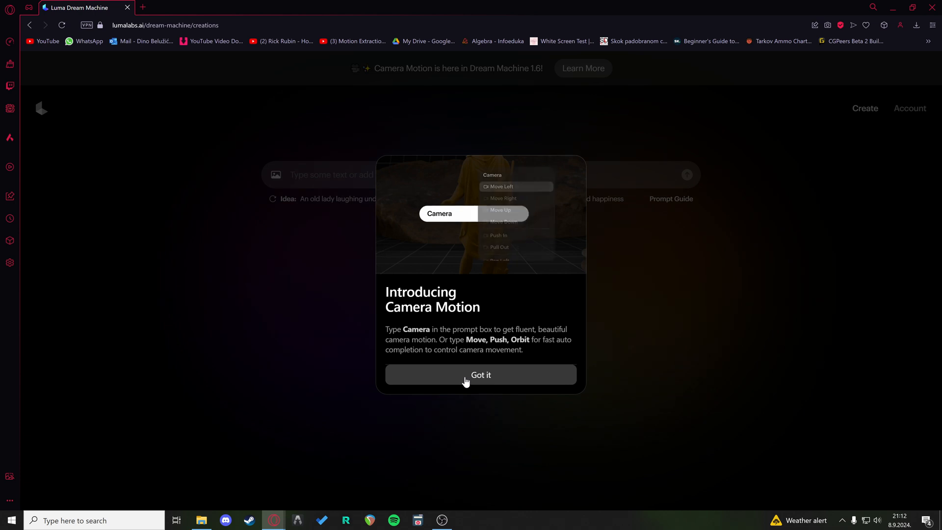
left_click(459, 379)
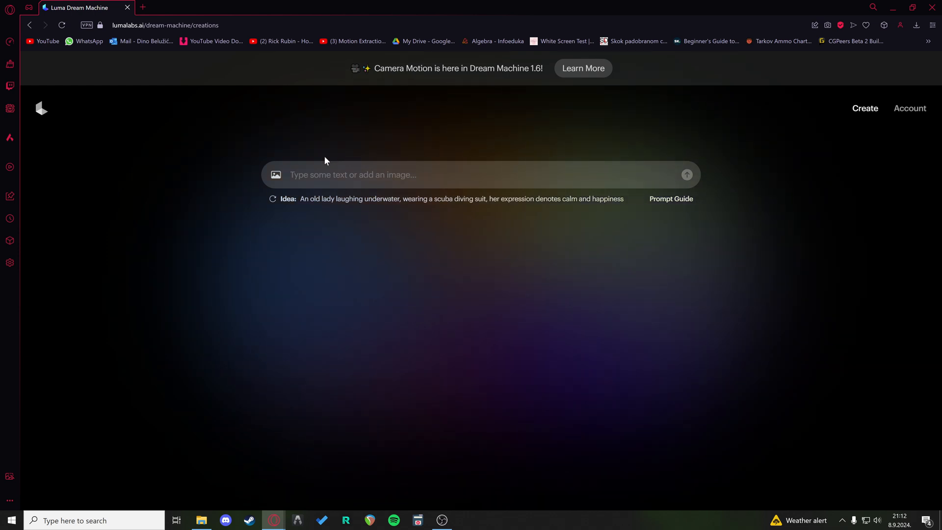
- Generate a video from the text prompt "mountain"
left_click(309, 175)
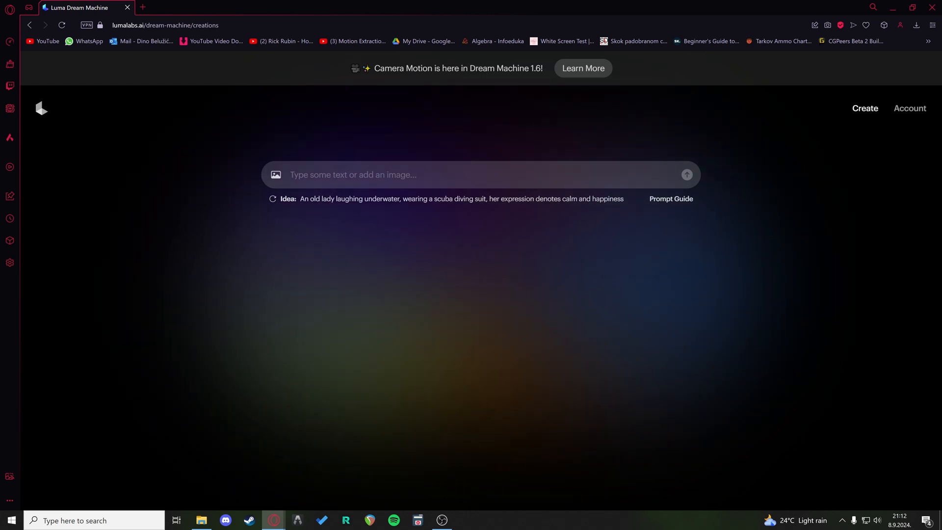
type("mountain")
key("Return")
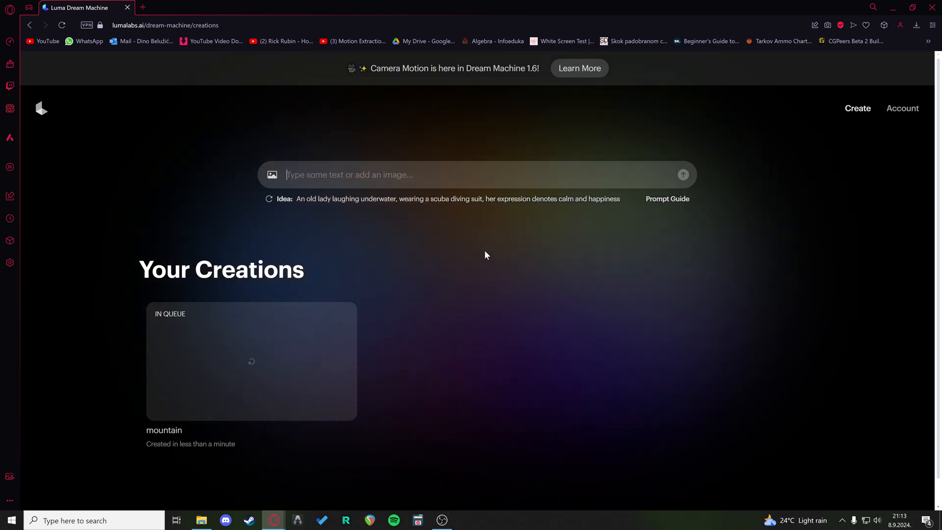
- Add the downloaded image pexels-pixabay-39866.jpg to the prompt as the start frame
scroll(432, 231, "down", 1)
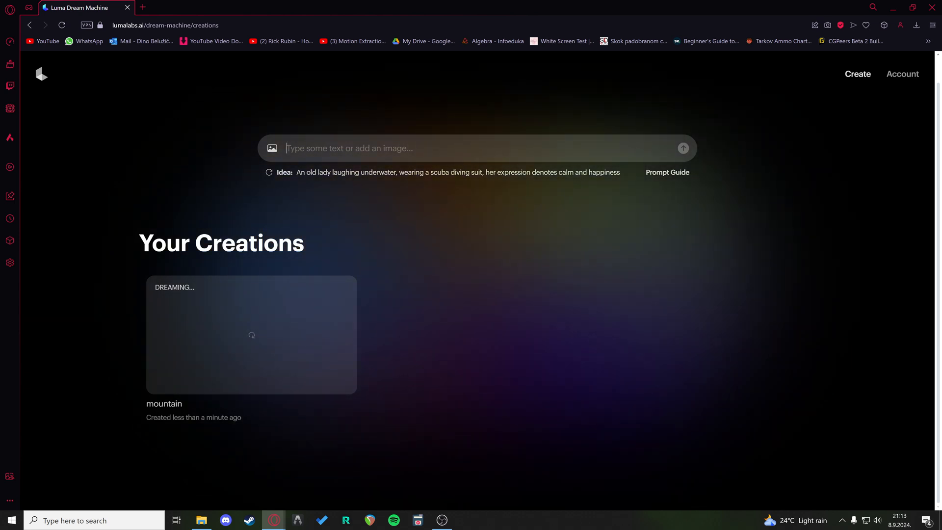
left_click(272, 149)
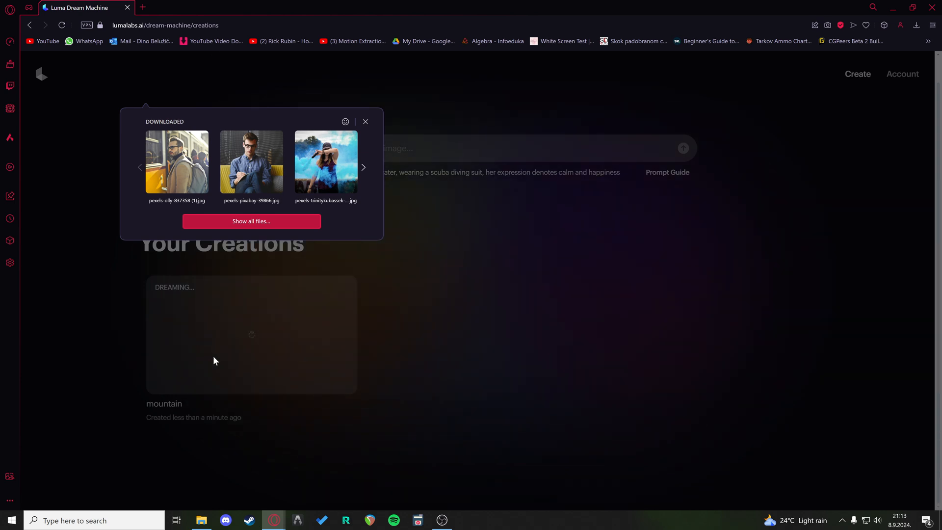
left_click_drag(272, 172, 294, 191)
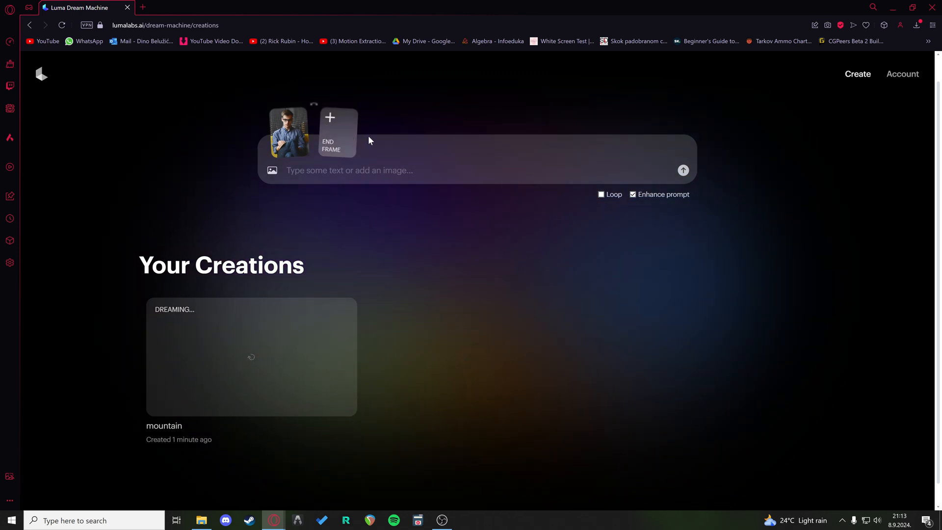
- Add pexels-olly-837358 (1).jpg as the end frame, and remove it again
left_click(331, 135)
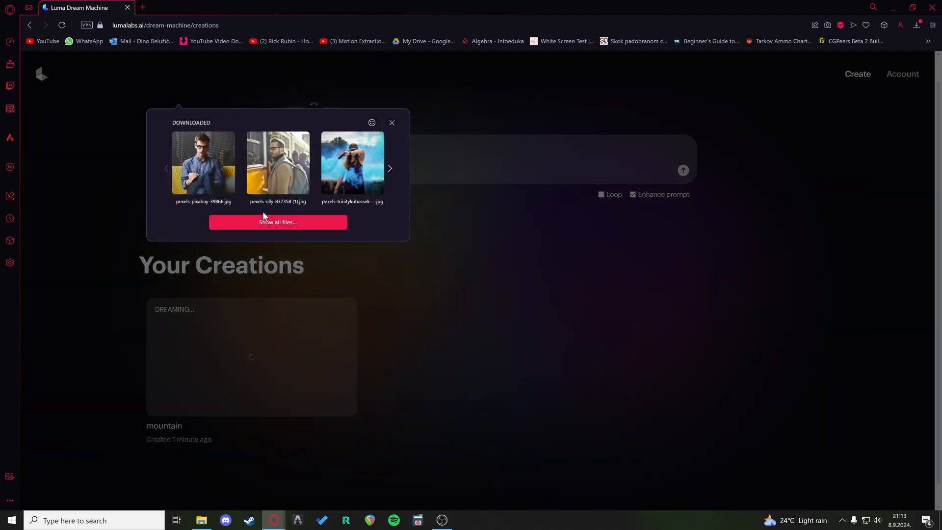
left_click(278, 158)
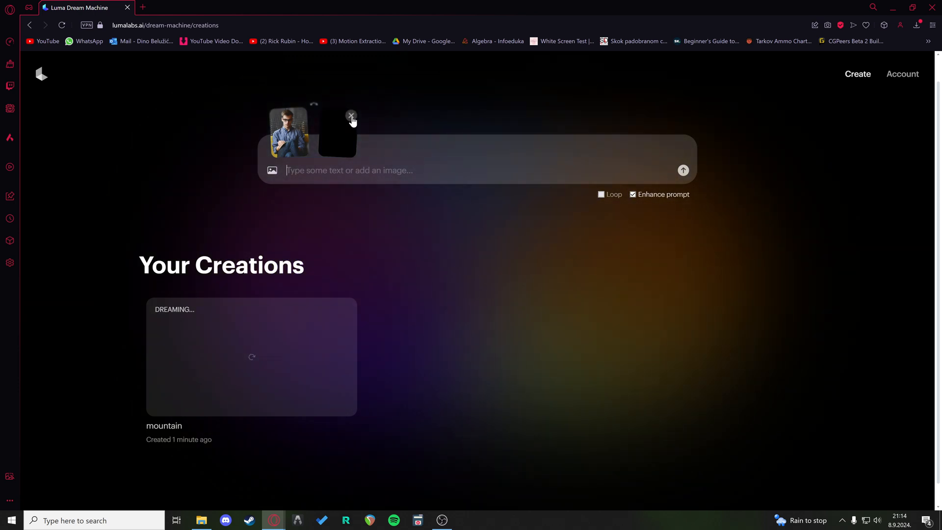
left_click(352, 117)
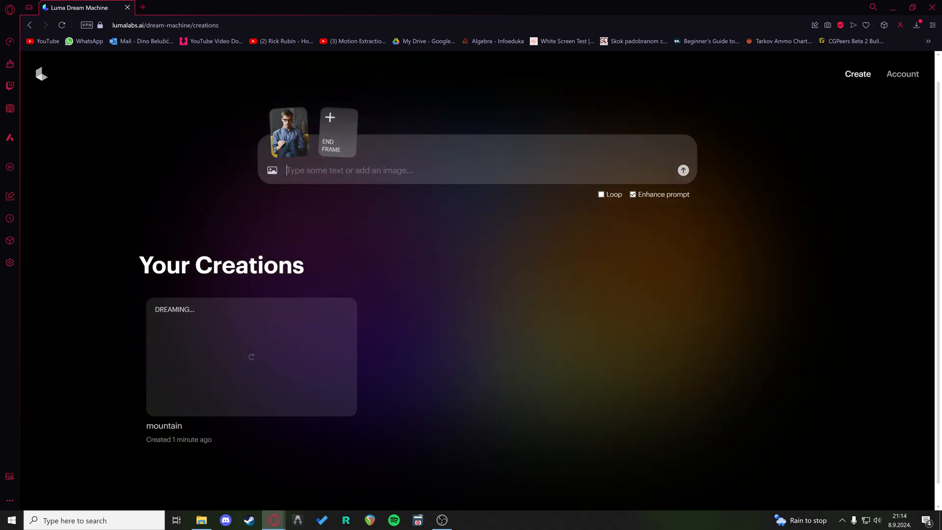
- Generate a video from the image with the prompt "A man calmly reading a book, flipping pages, thinking about the text, realist, HD, portrait photography"
type("A man")
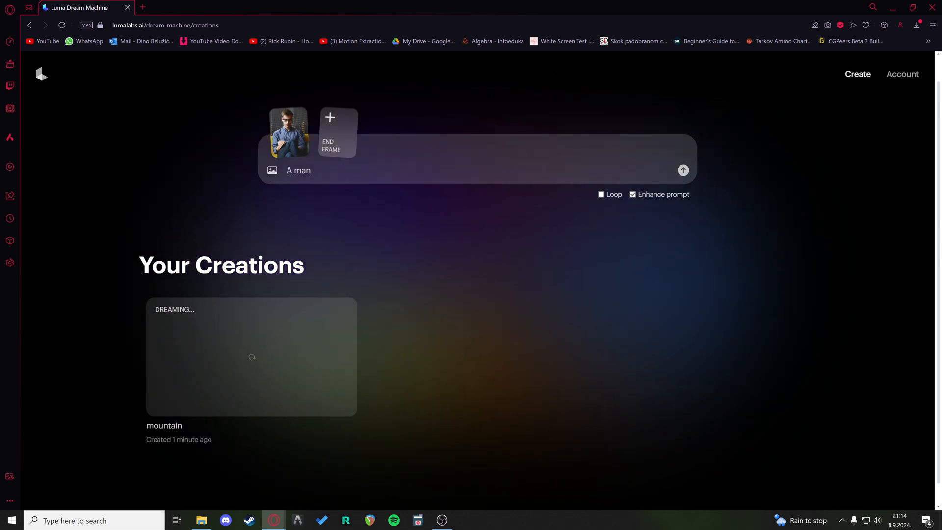
type(" calmly r")
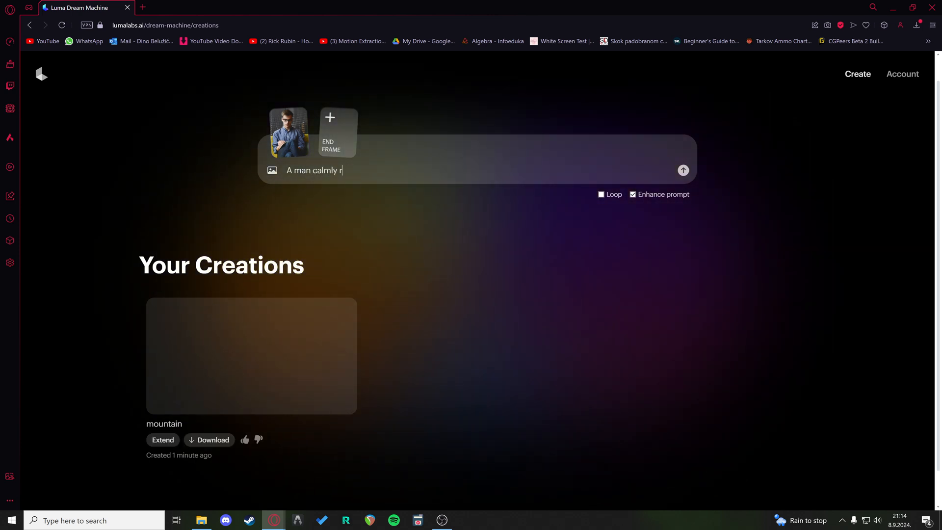
type("eading a book")
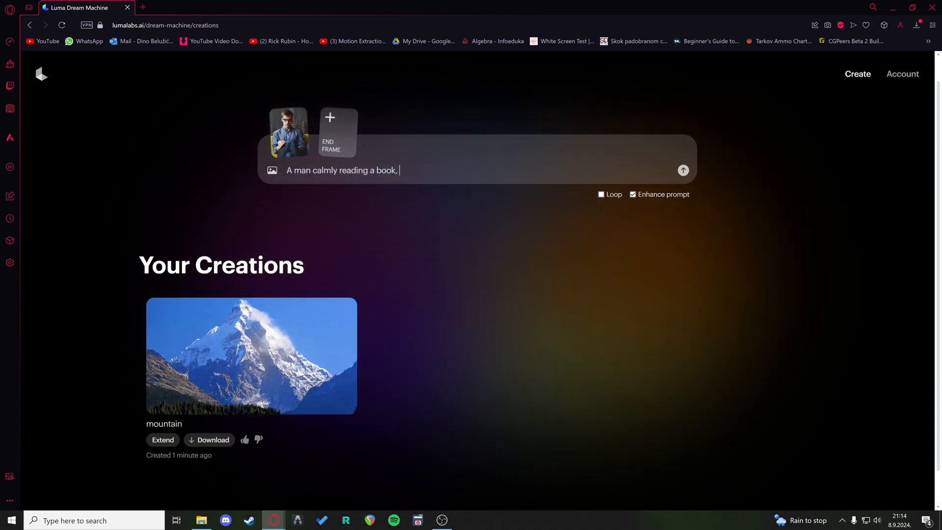
type(", flipping pages")
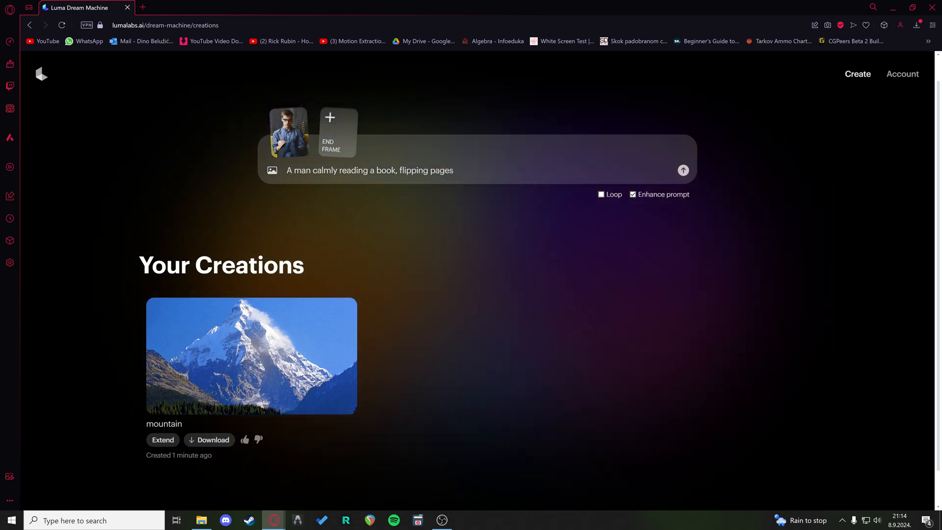
type(", thinking abou")
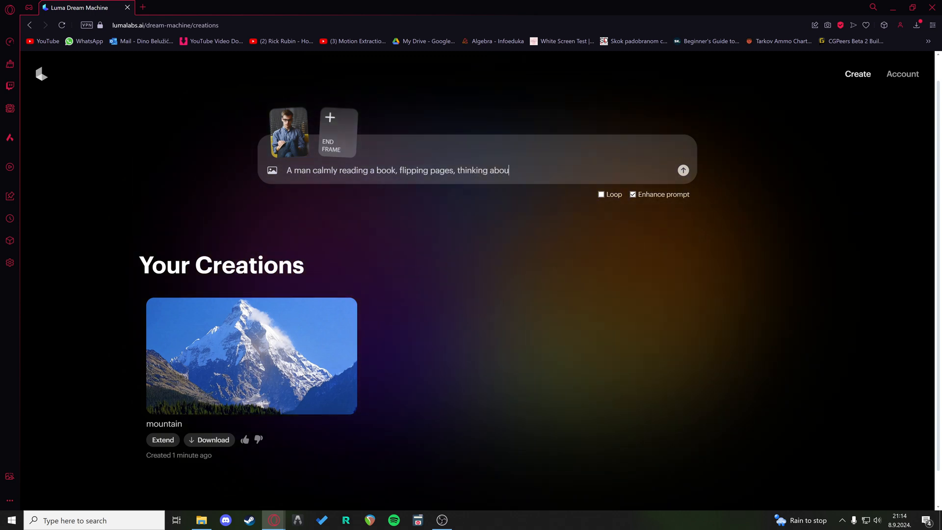
type("t")
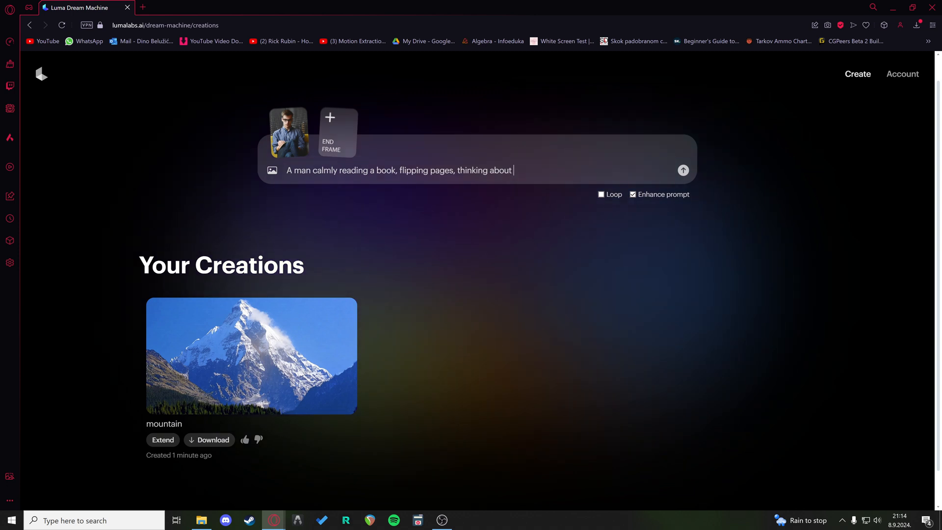
type(" the text,")
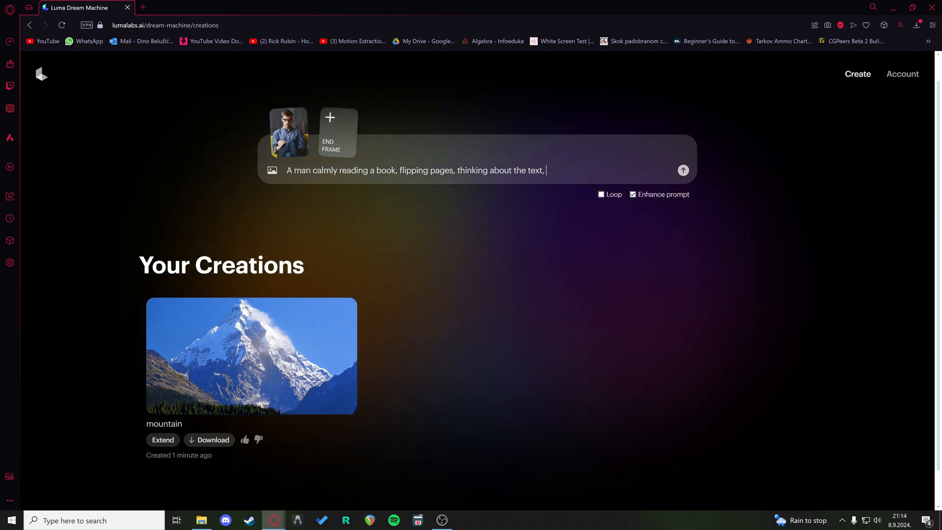
type(" realist, HD")
type("pora")
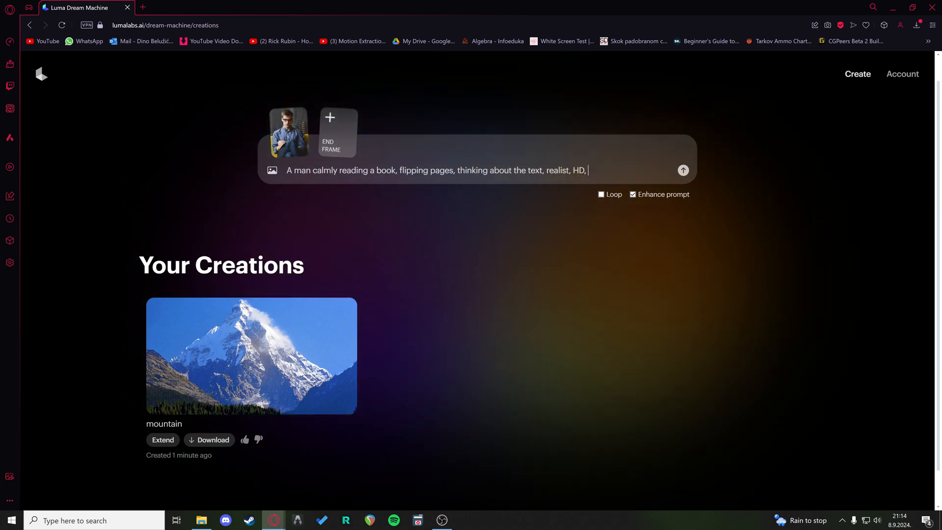
type("rt")
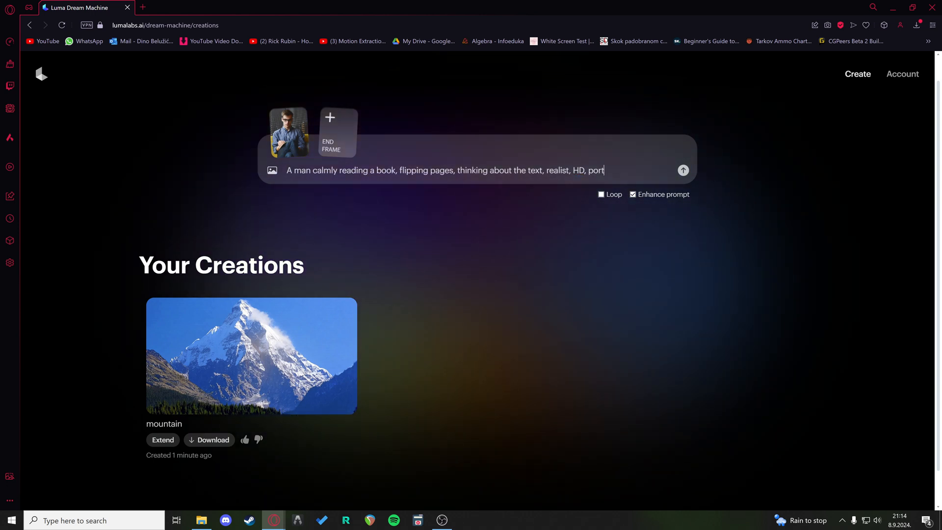
type("rait photog")
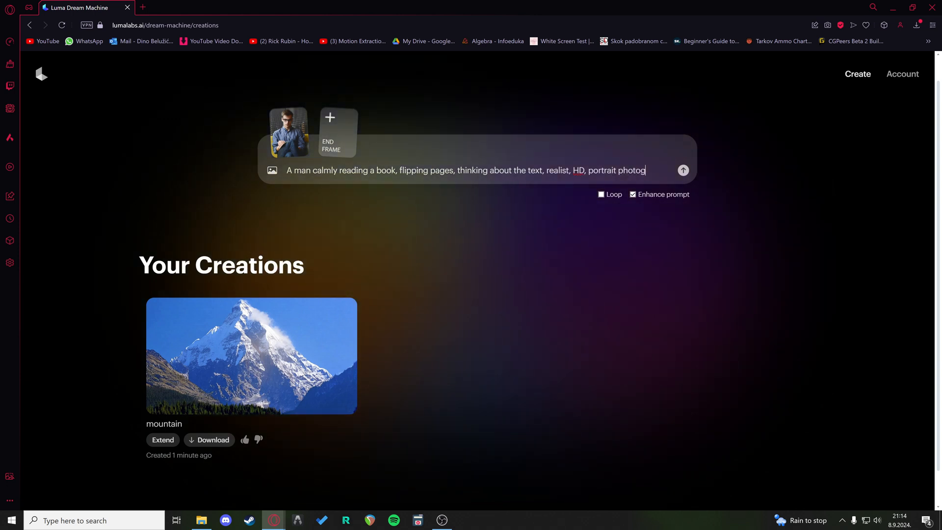
type("raph")
key("BackSpace")
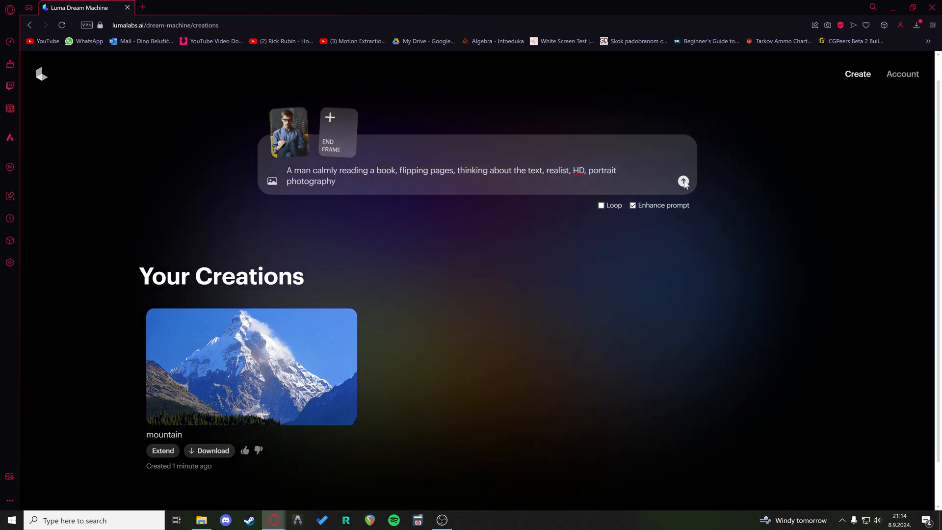
left_click(684, 181)
- View the generated mountain video on its own page and return to the creations list
scroll(300, 303, "down", 1)
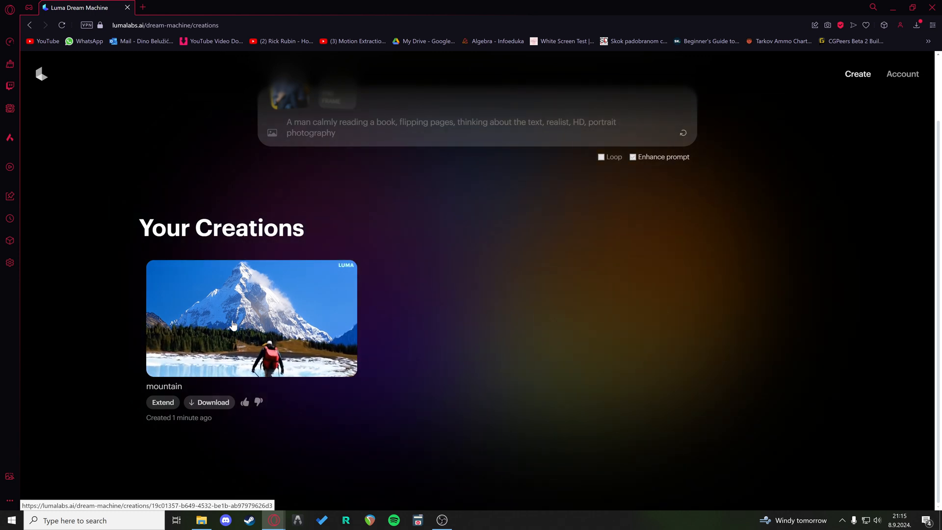
left_click(233, 325)
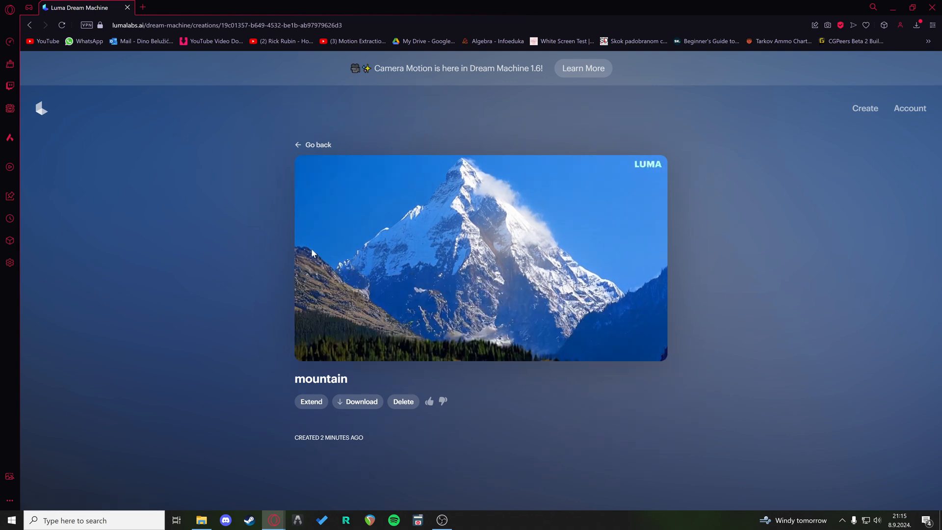
left_click(301, 147)
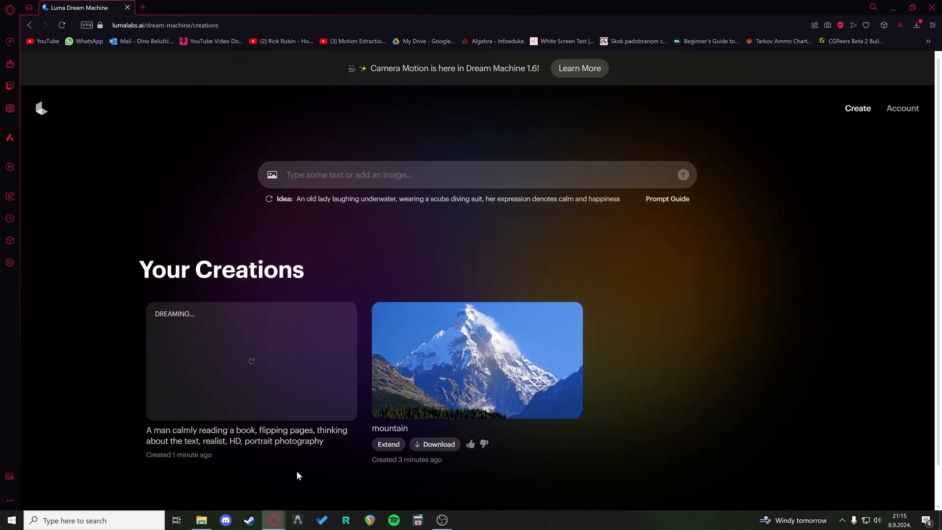
- Examine the wording of the book-reading prompt in the creations list, including its action, style and quality keywords
left_click_drag(325, 443, 147, 430)
left_click(297, 459)
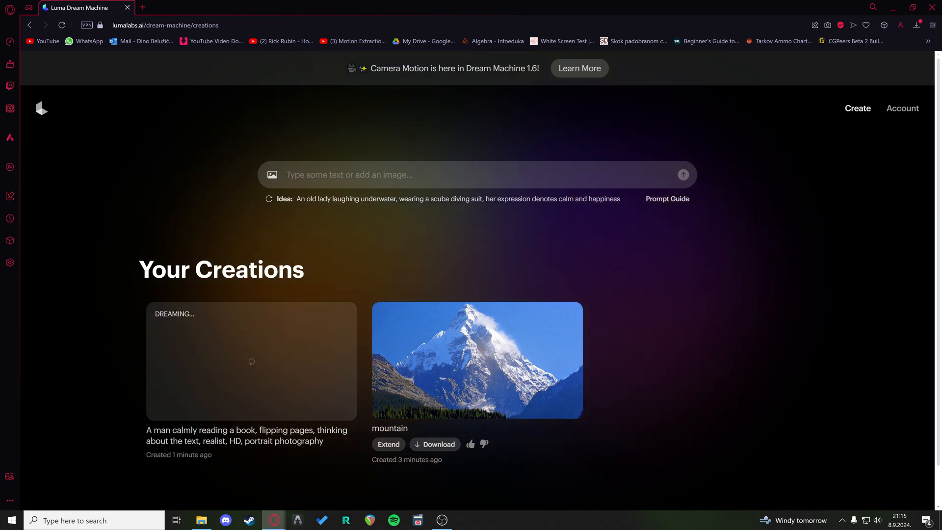
left_click_drag(259, 430, 315, 431)
left_click(299, 442)
left_click_drag(230, 441, 324, 441)
left_click(324, 450)
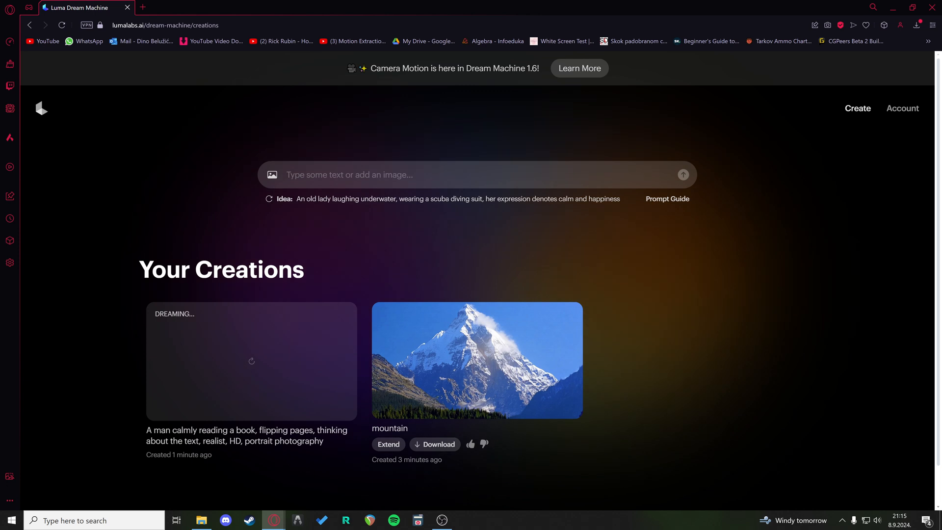
left_click(238, 447)
left_click_drag(203, 441, 226, 442)
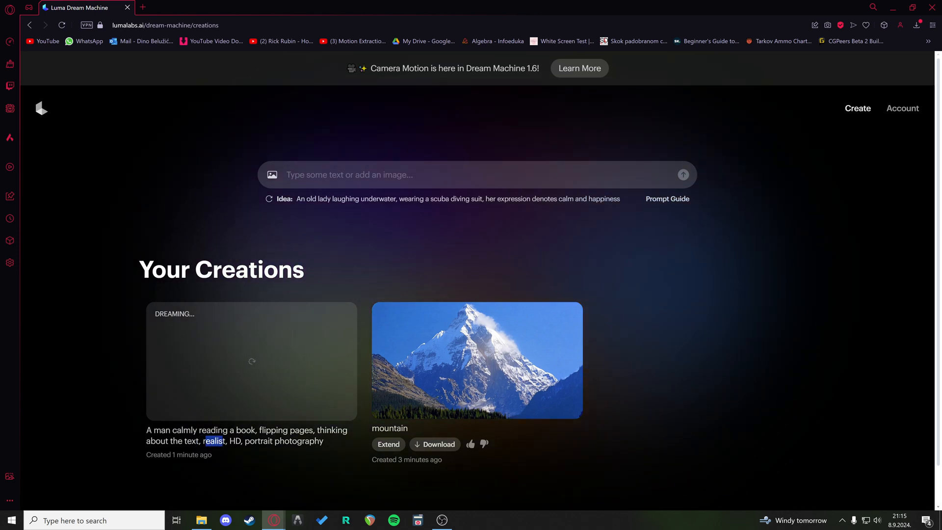
left_click(247, 456)
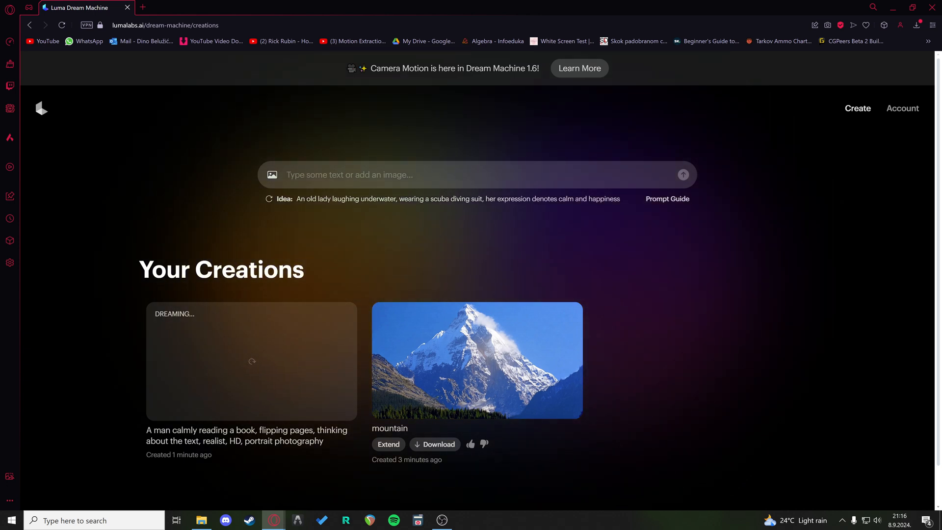
- Begin a new video prompt with the text "Frog skipping across water, cartoony style, high fps,"
type("Frog skipping ac")
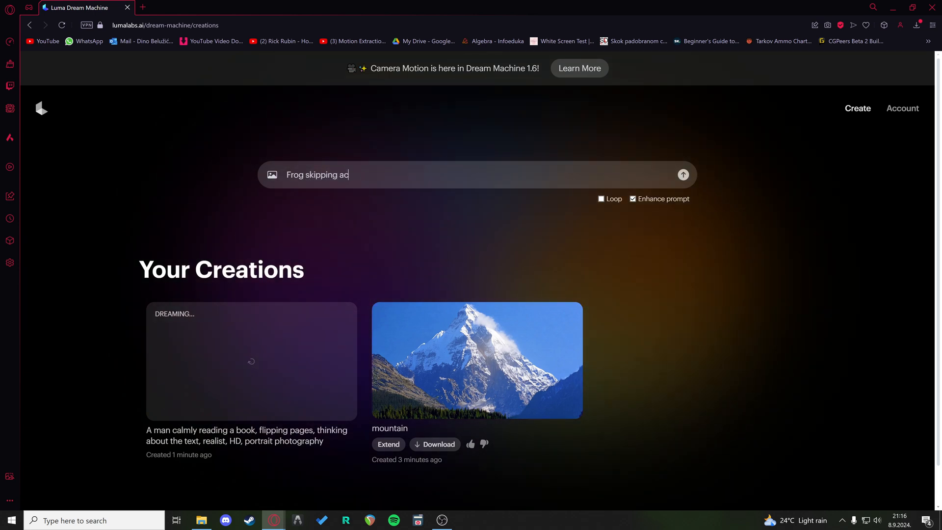
type("ross water, cartoony style,")
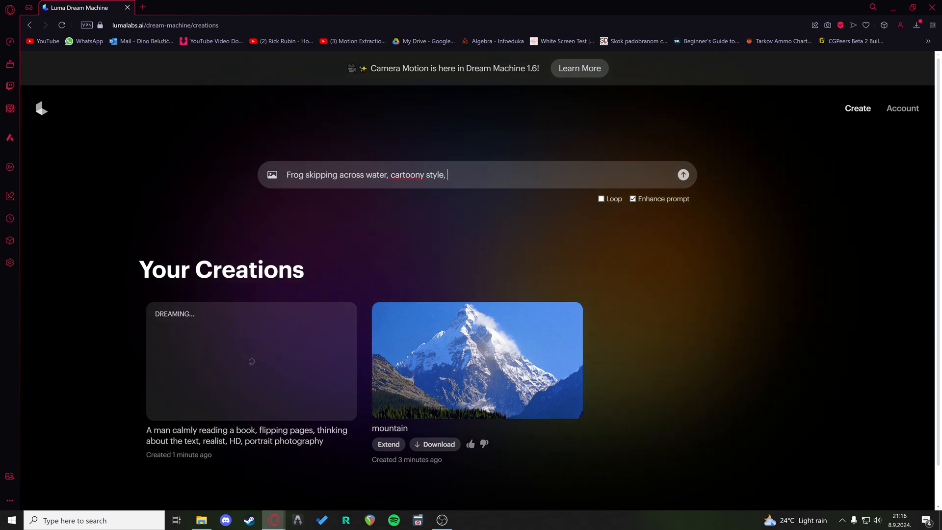
key("BackSpace")
key("BackSpace")
key("BackSpace")
key("BackSpace")
key("BackSpace")
key("BackSpace")
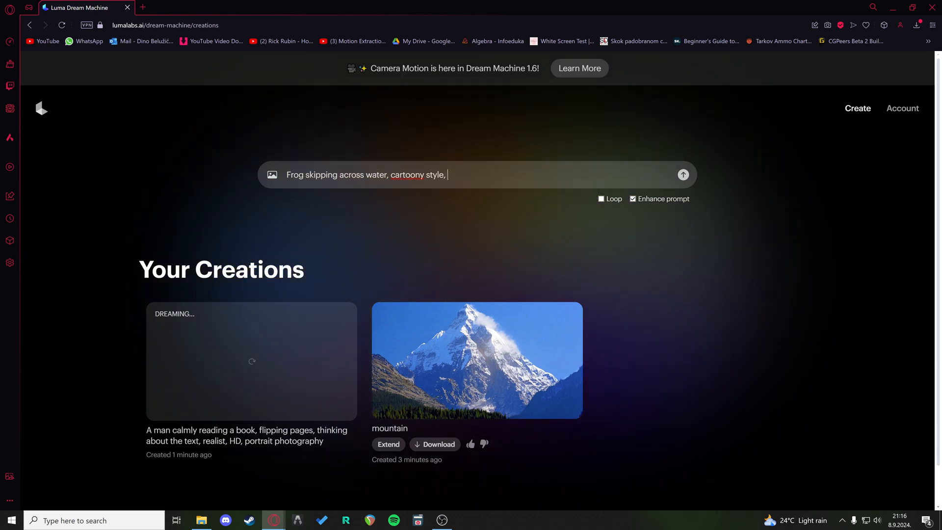
type("high ")
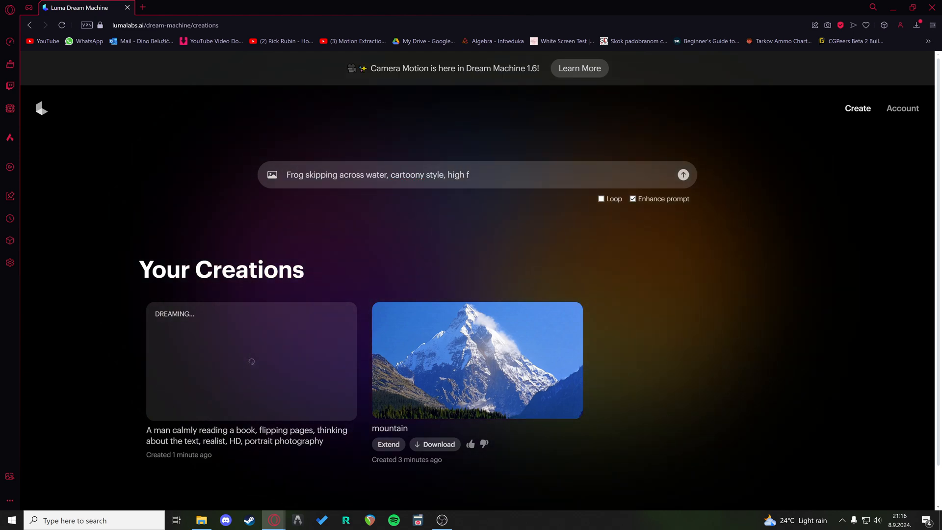
type("fps,")
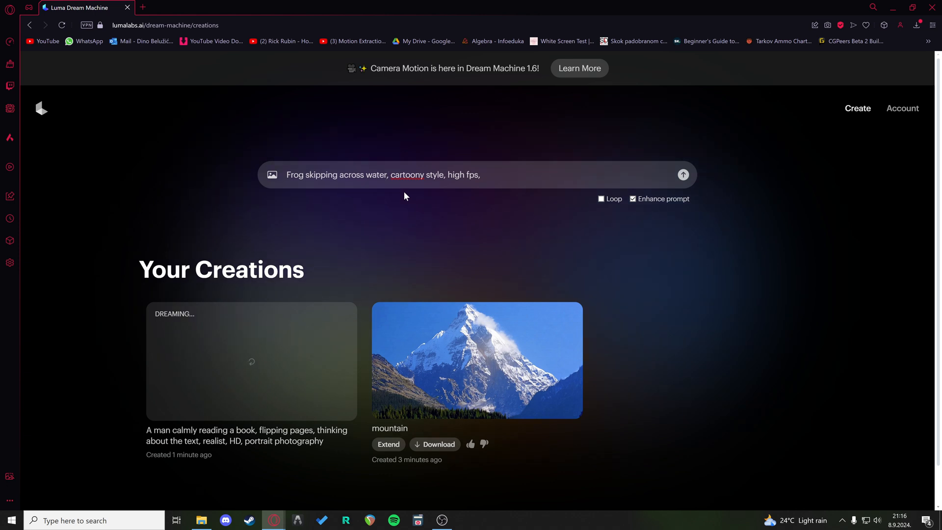
- Complete the frog prompt with "following the frog with the camera follow" and generate a video from it
left_click(387, 174)
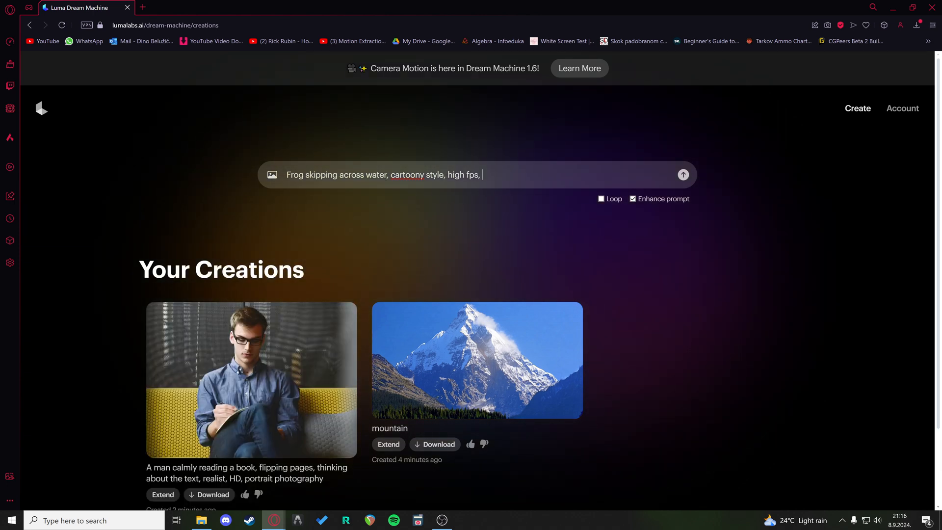
type("owing the fr")
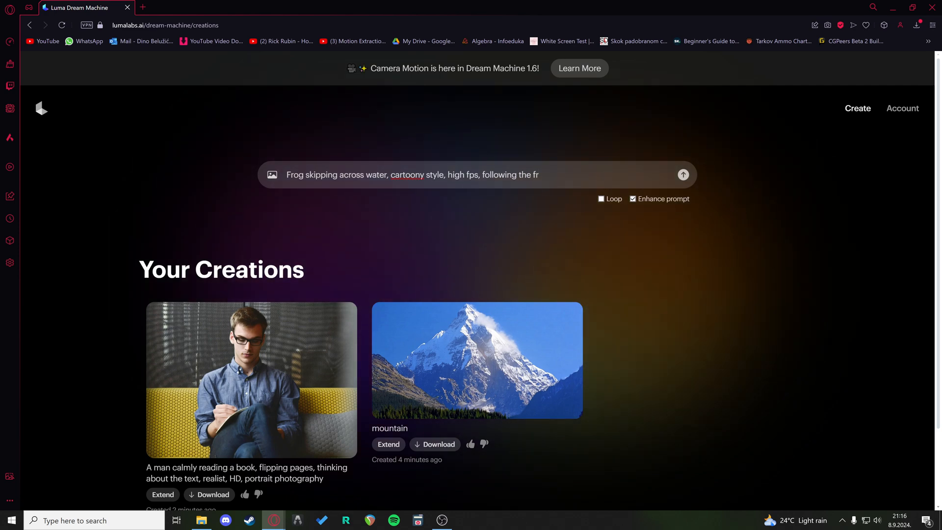
type("og with the camera, lock")
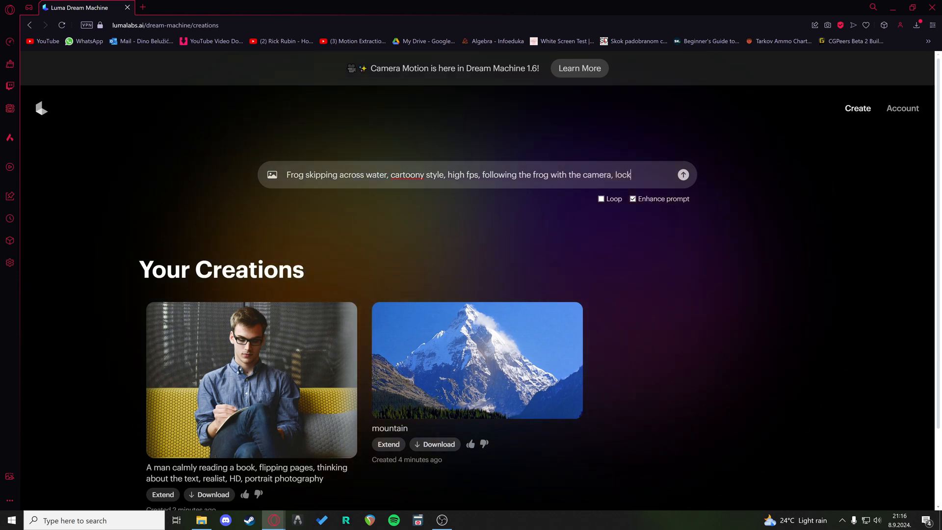
type("e")
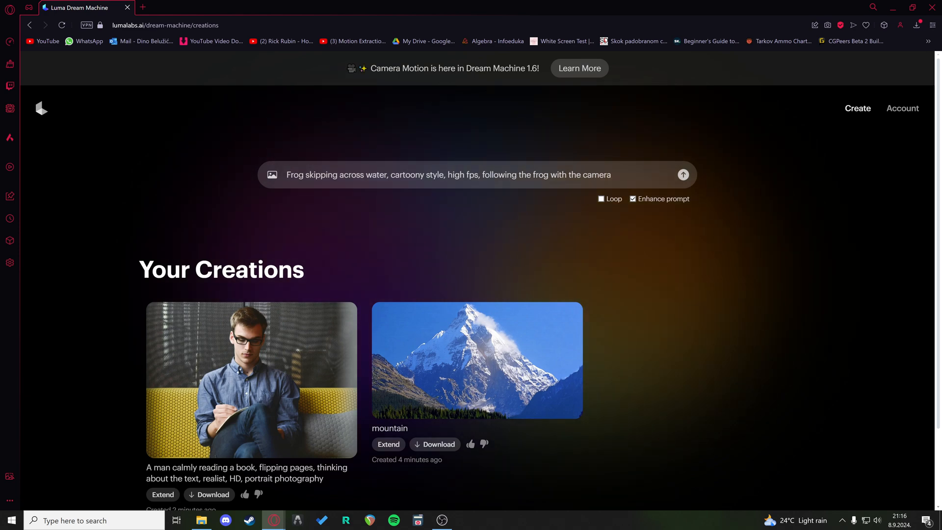
type("l")
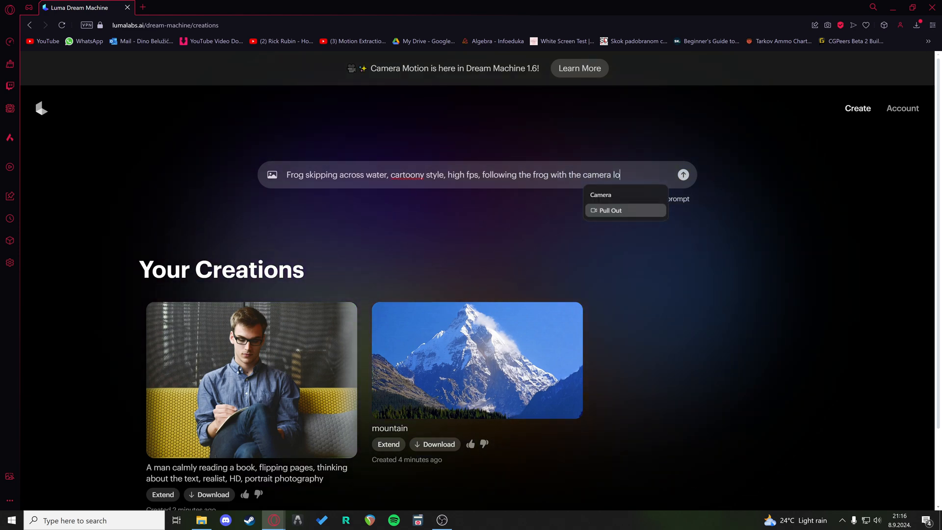
type("l")
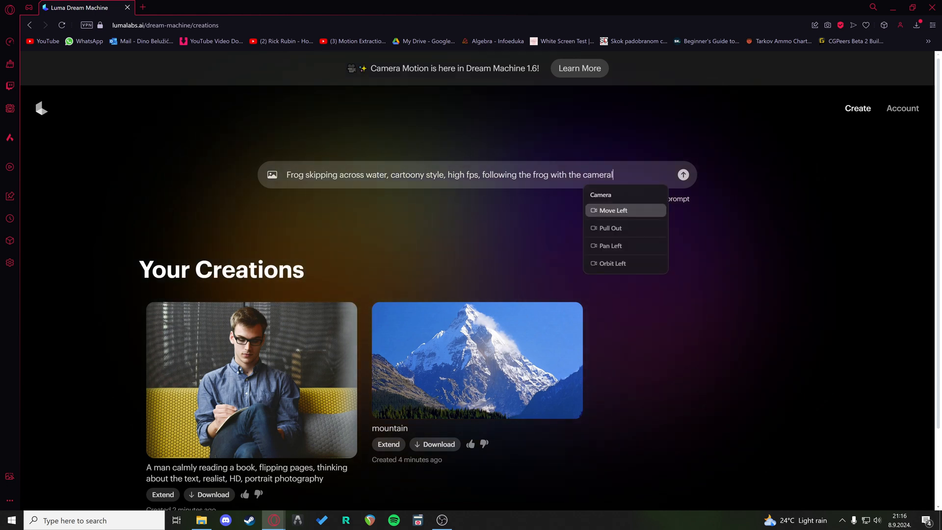
key("BackSpace")
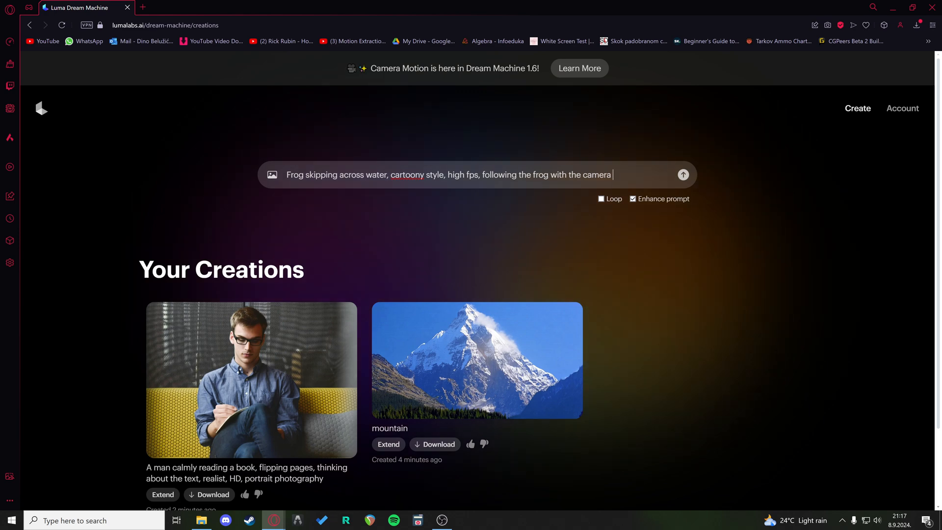
type("f")
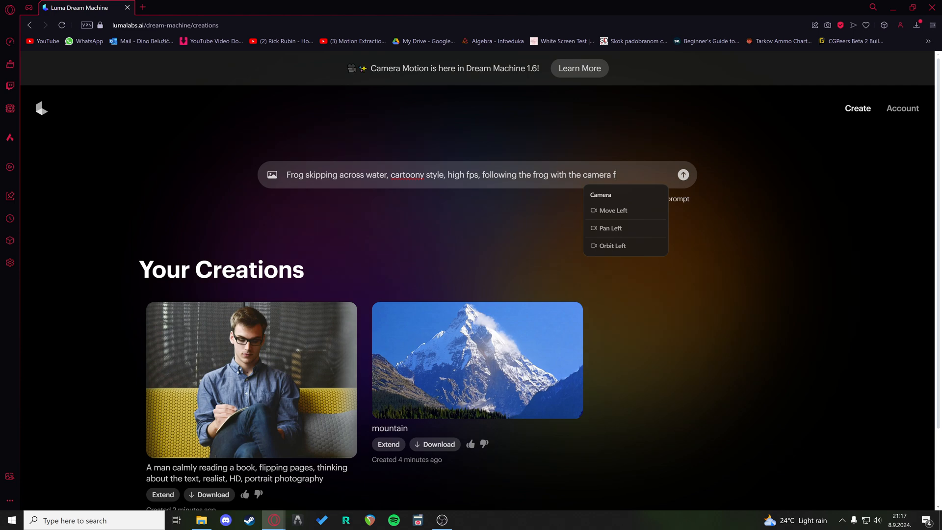
type("ollow")
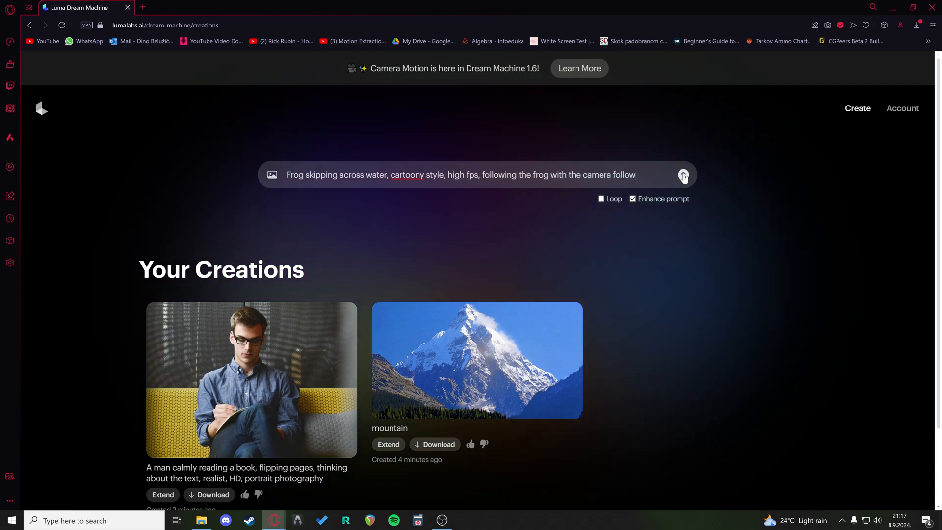
key("Return")
- View the generated book-reading video on its own page and return to the creations list
mouse_move(283, 389)
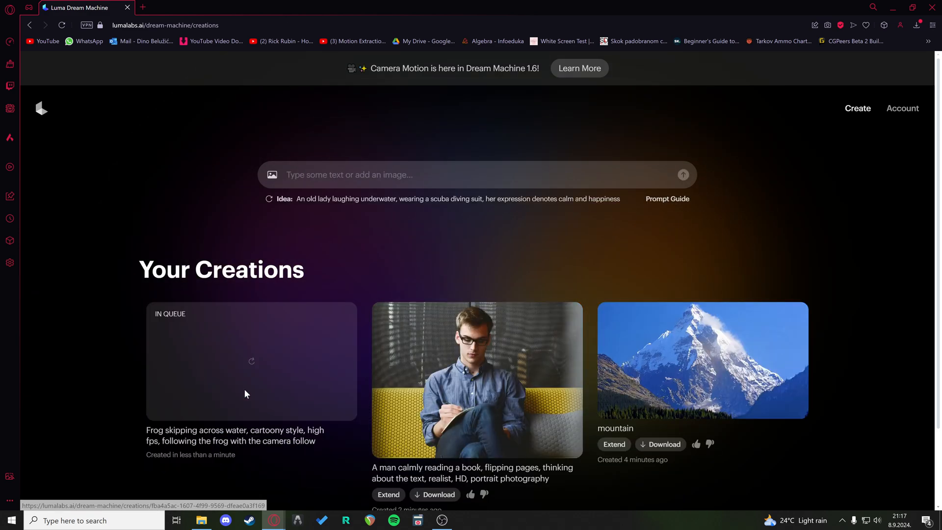
left_click(472, 388)
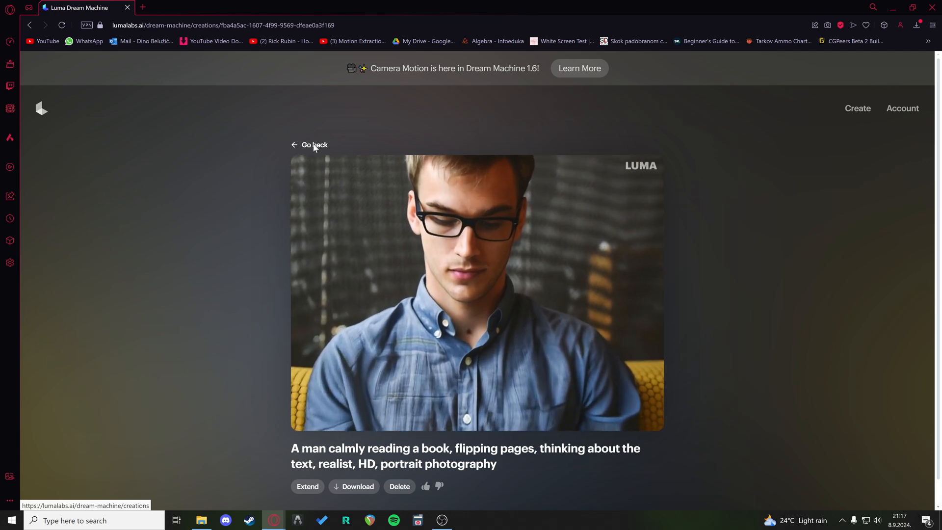
left_click(314, 145)
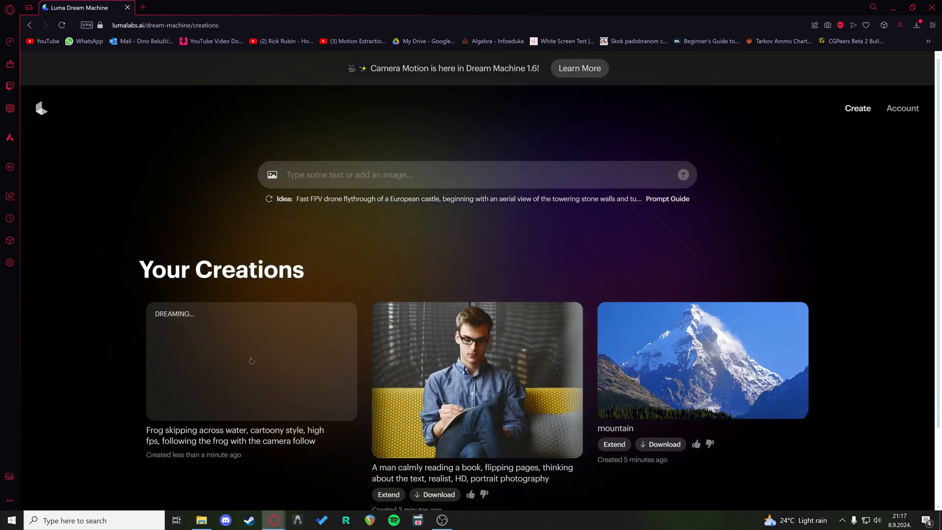
- Examine the frog prompt's wording and its generation status alongside the finished videos in the creations list
left_click_drag(158, 430, 304, 431)
left_click(315, 449)
left_click(339, 442)
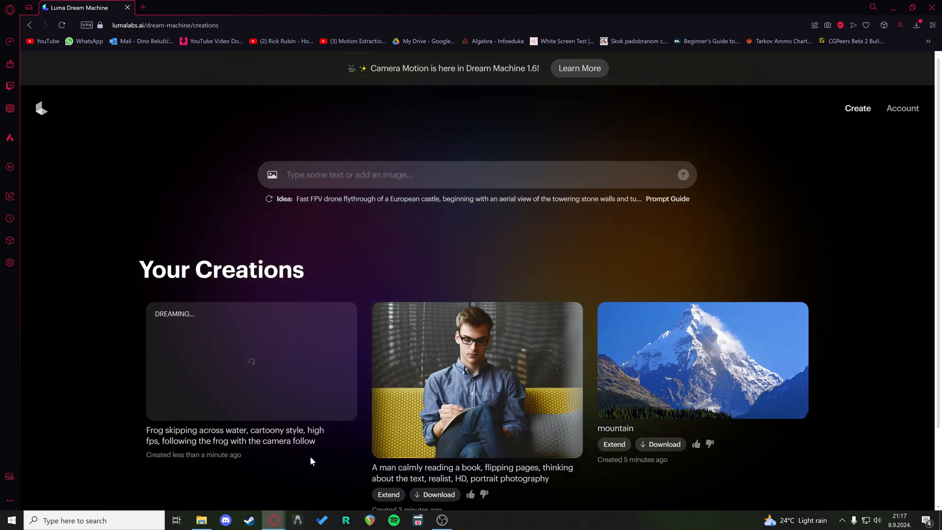
scroll(484, 296, "down", 2)
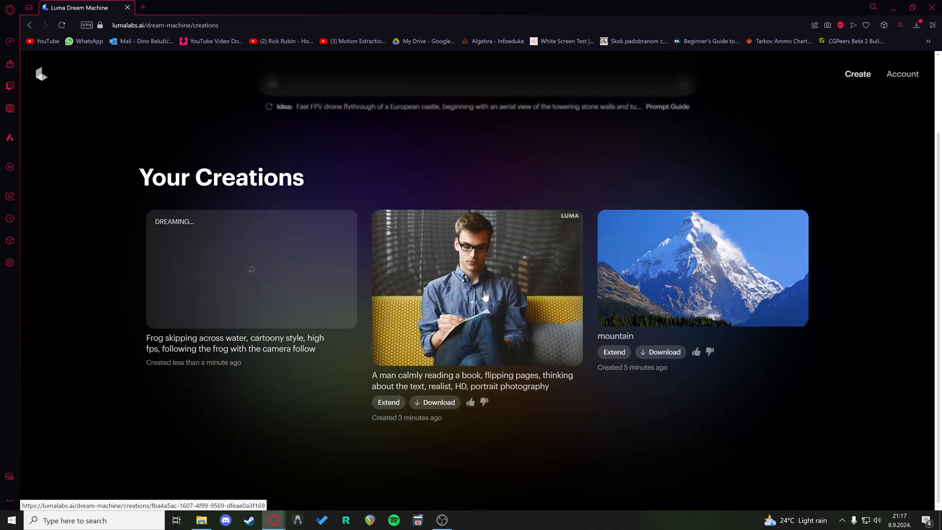
scroll(485, 296, "up", 2)
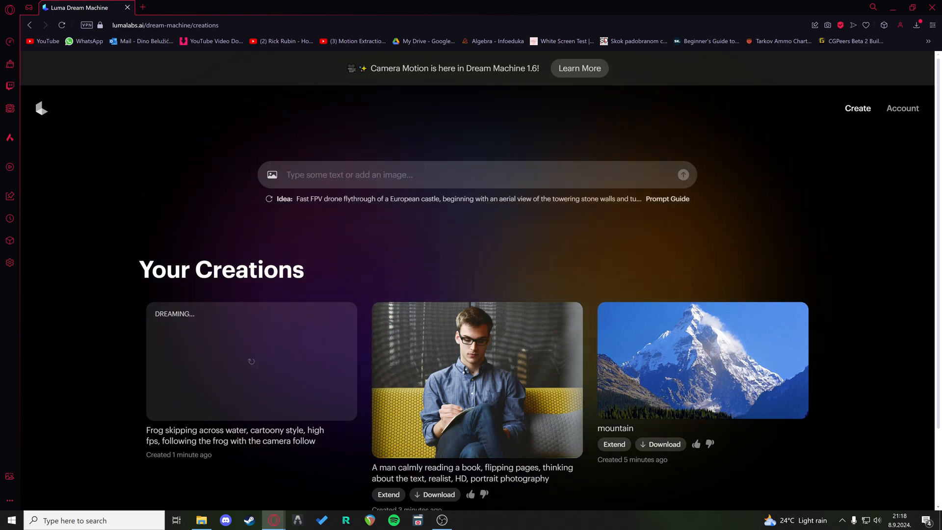
scroll(619, 200, "down", 2)
scroll(586, 243, "up", 2)
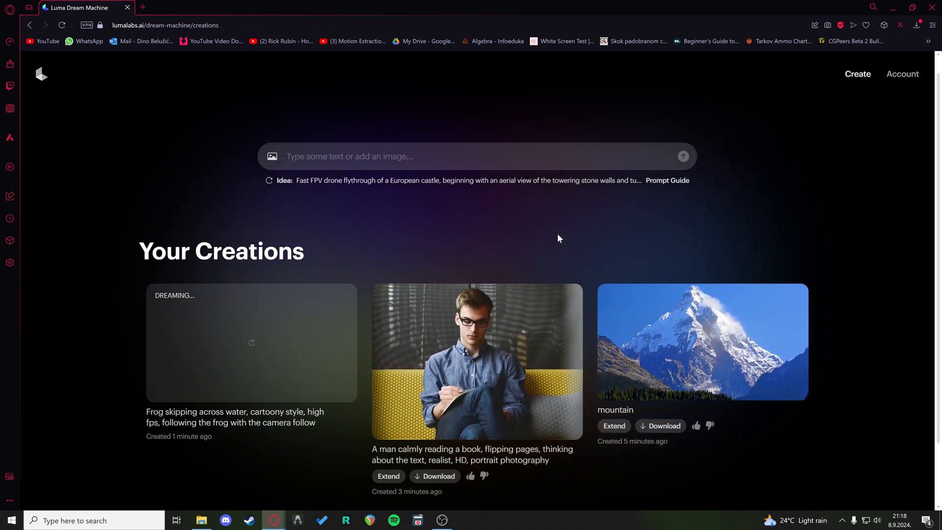
scroll(558, 238, "up", 1)
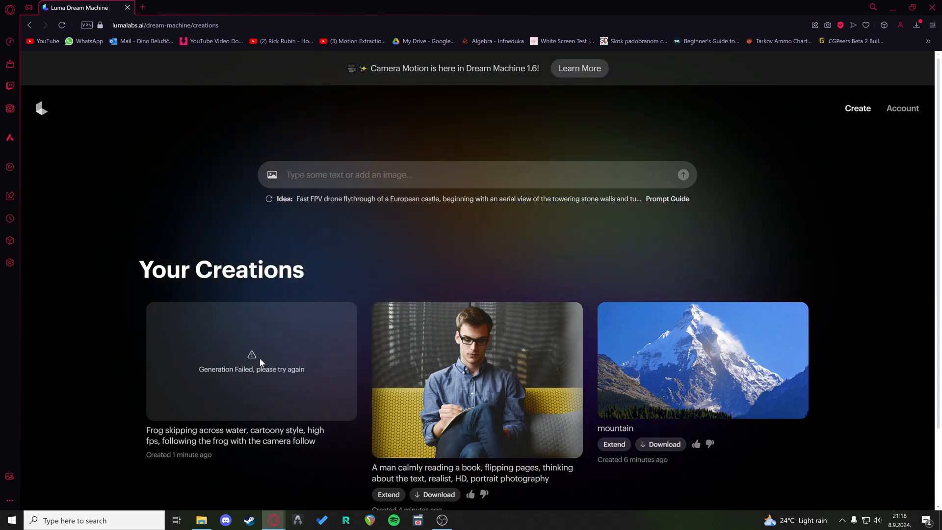
left_click_drag(197, 369, 319, 388)
left_click(336, 446)
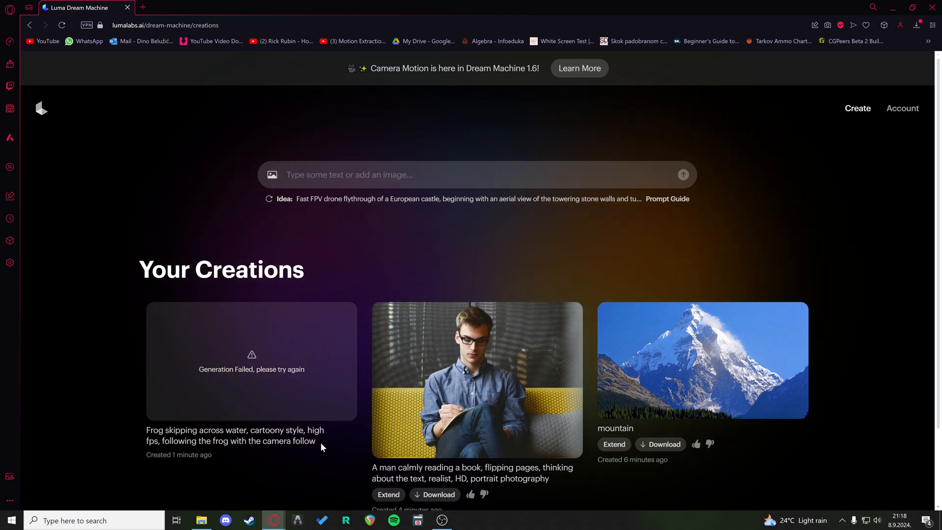
- Copy the frog prompt from the creations list into the prompt field and extend its ending to "camera following the frog"
left_click_drag(322, 447, 142, 431)
key("ctrl+c")
left_click(288, 175)
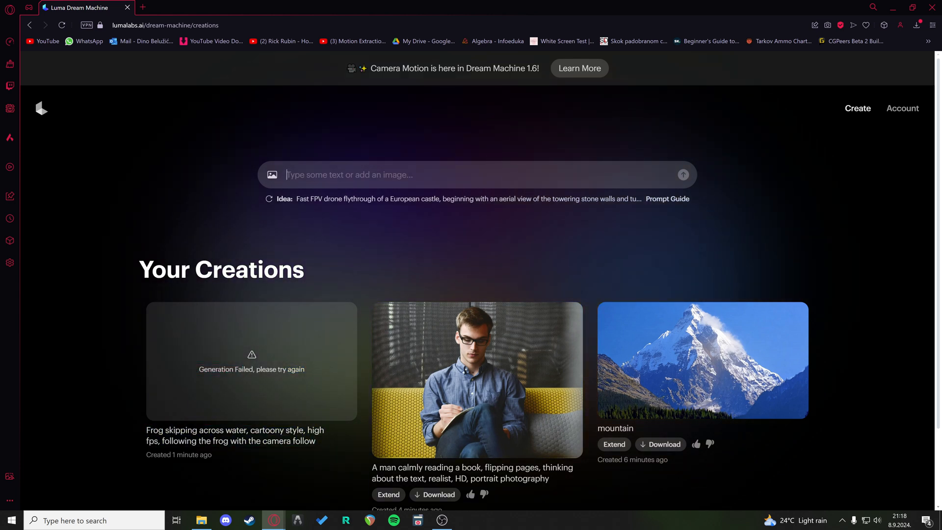
key("ctrl+v")
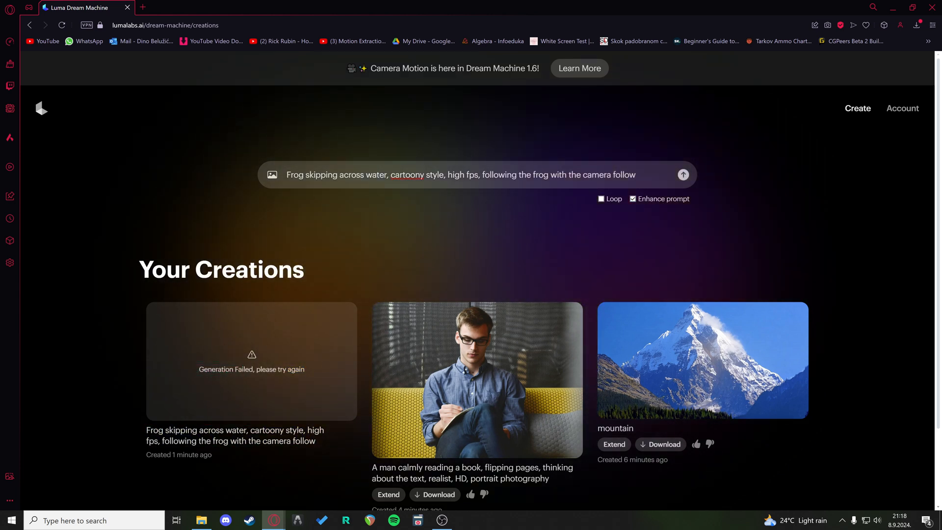
type("ing the frog")
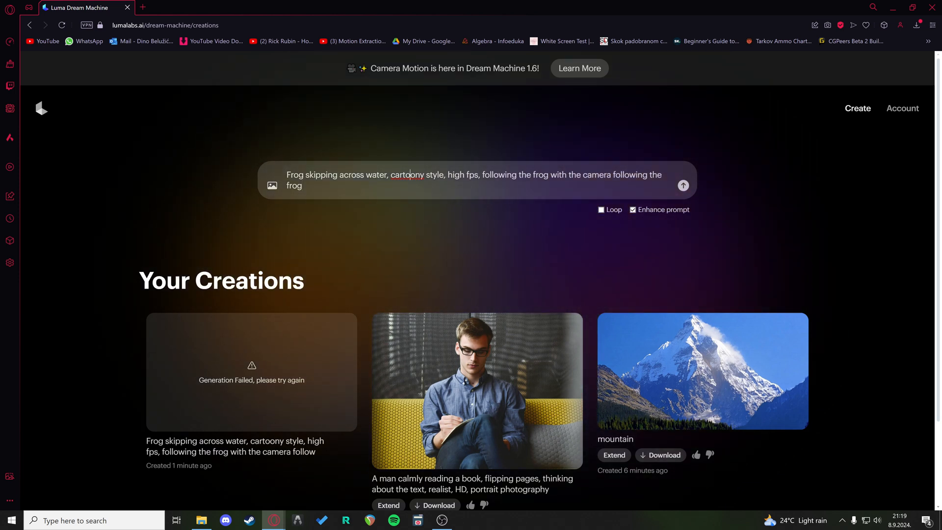
- Replace "high fps" in the frog prompt with "hand drawn"
key("ctrl+shift+Left")
key("ctrl+shift+Left")
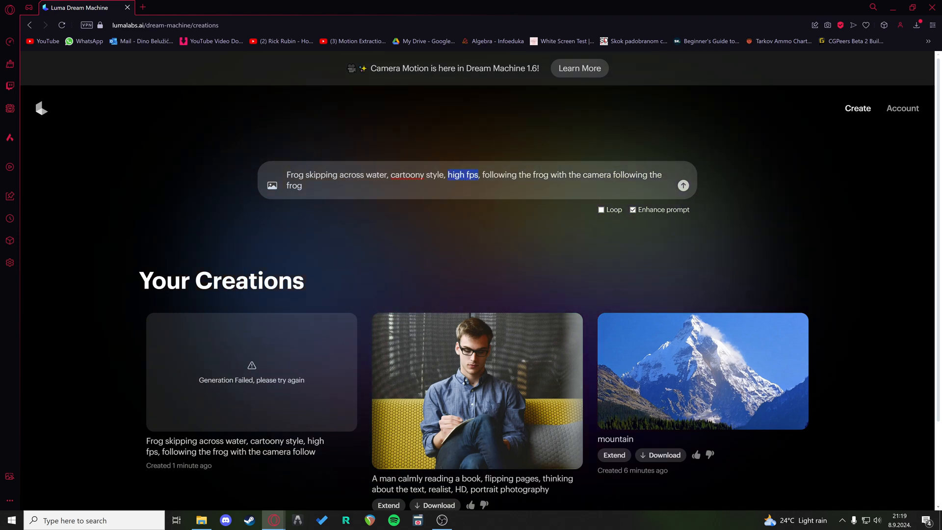
type("hand")
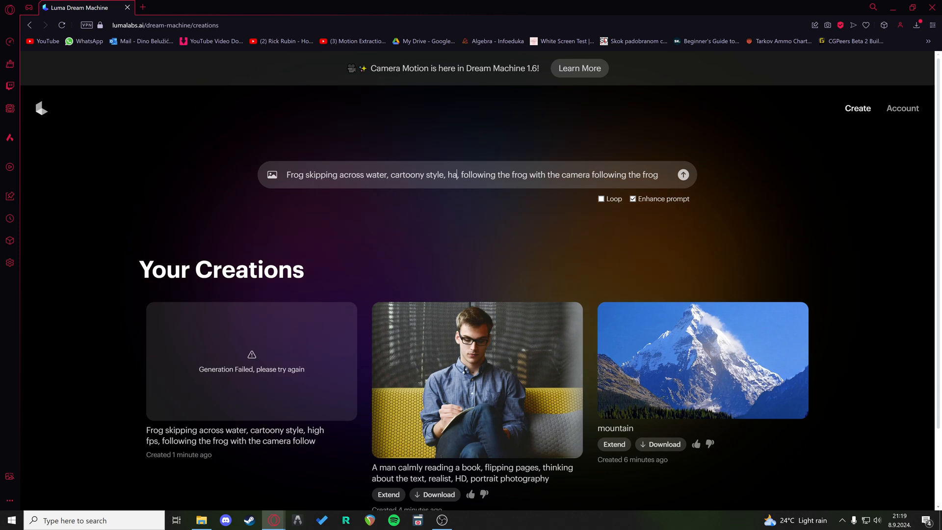
type(" drawn")
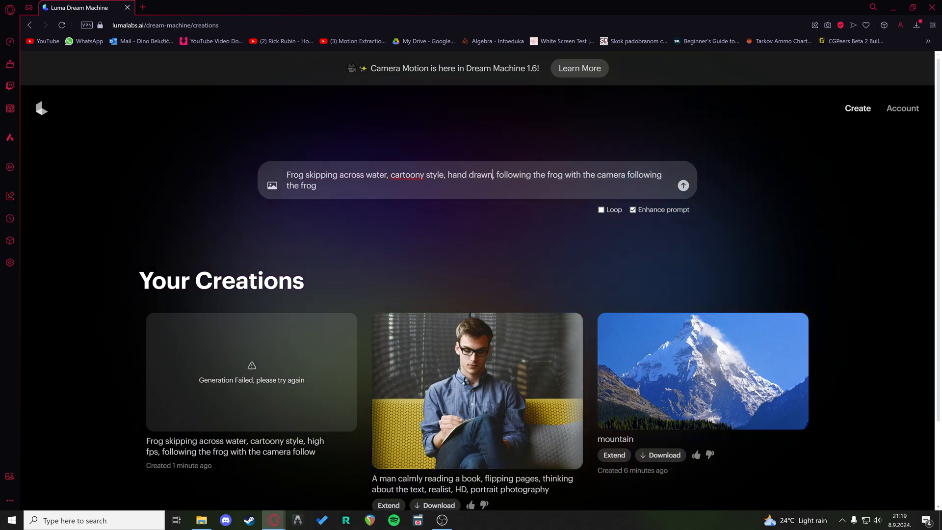
- Check the camera wording at the end of the revised frog prompt and generate a video from it
left_click_drag(596, 175, 634, 176)
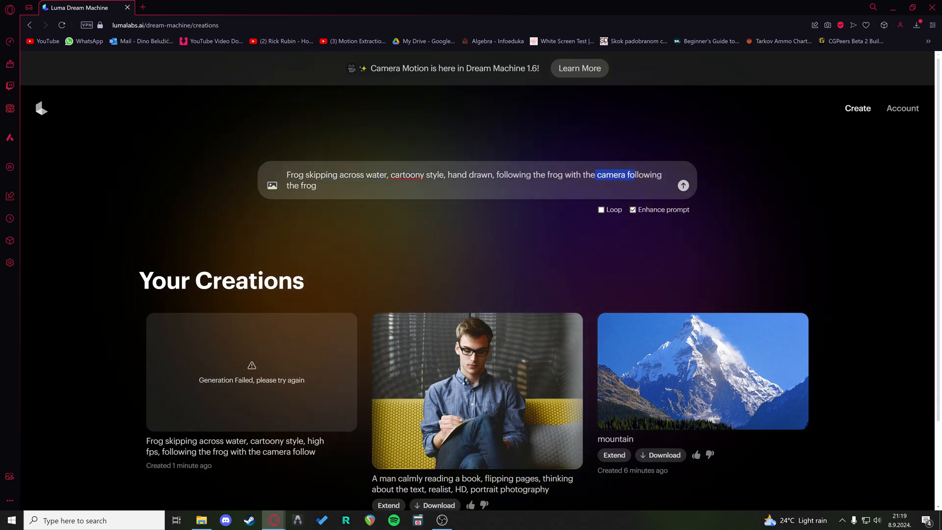
left_click(633, 187)
left_click_drag(318, 186, 286, 186)
left_click(450, 229)
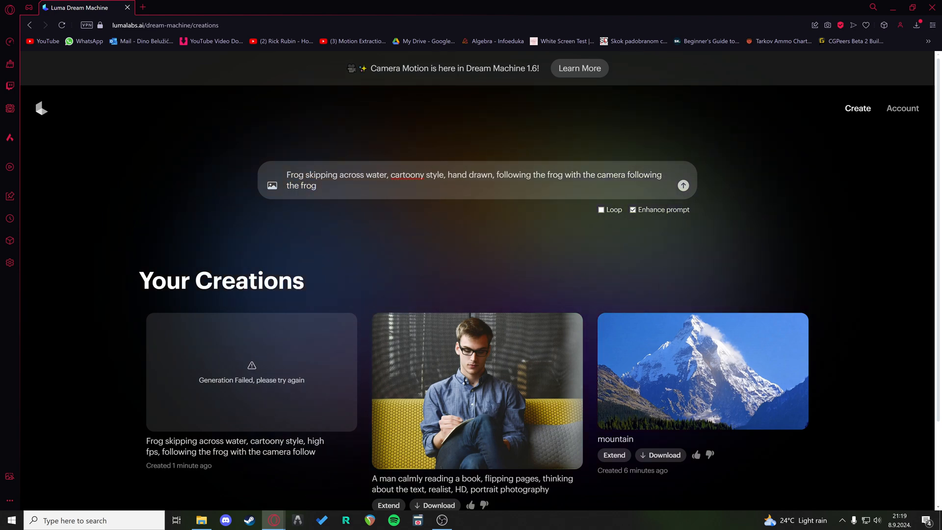
left_click(684, 186)
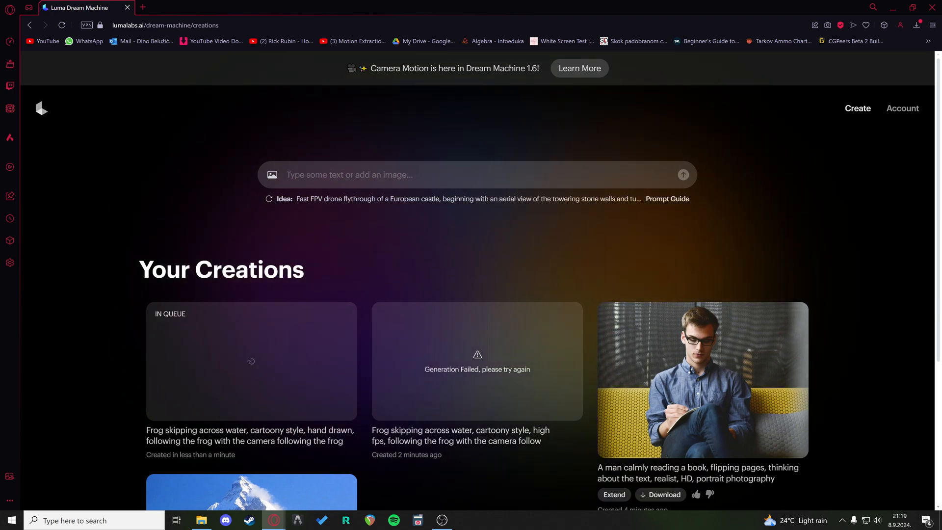
type("gfsdsgaa")
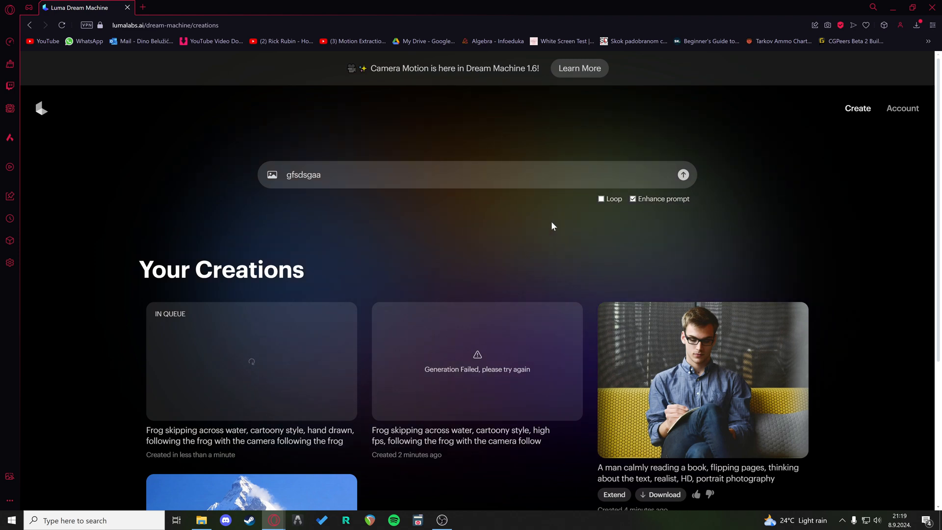
key("ctrl+a")
key("BackSpace")
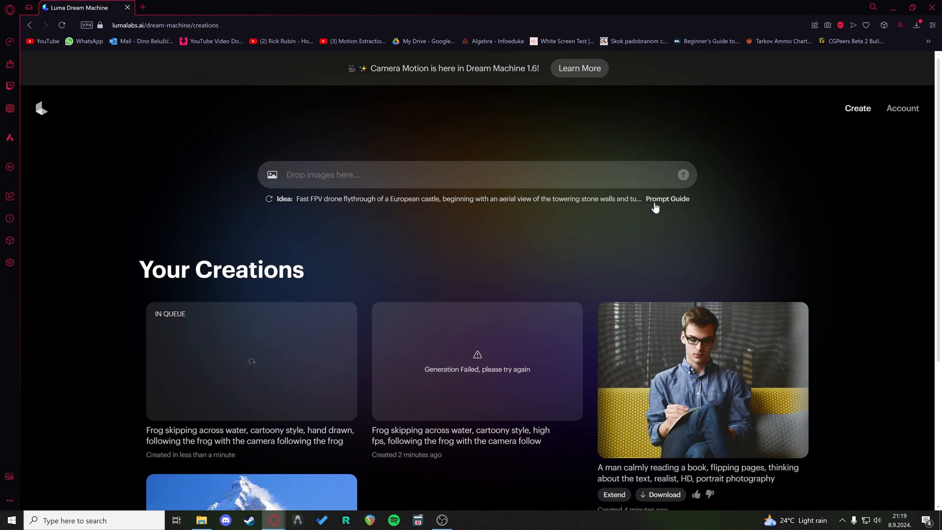
- Preview the book-reading video directly in the creations list
scroll(782, 200, "down", 2)
mouse_move(694, 305)
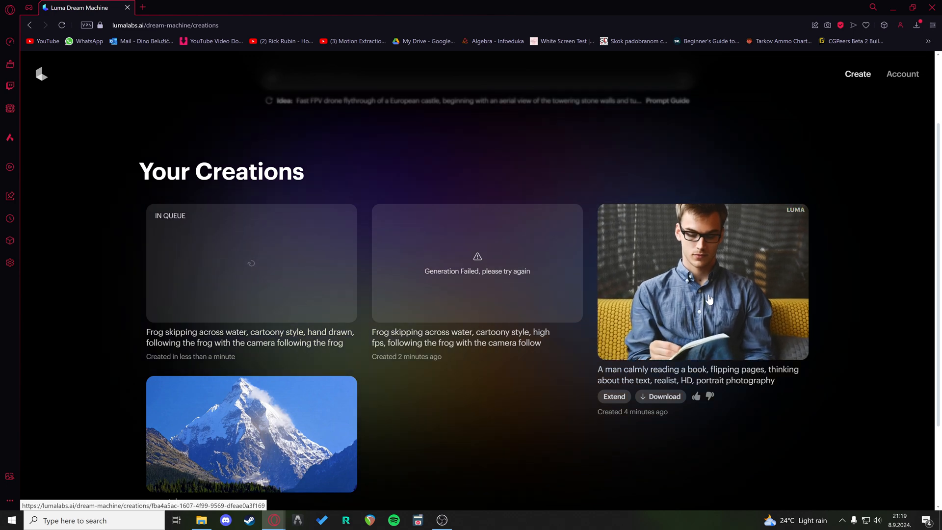
- Preview the mountain video in the creations list while waiting for the hand-drawn frog video to generate
scroll(758, 246, "up", 2)
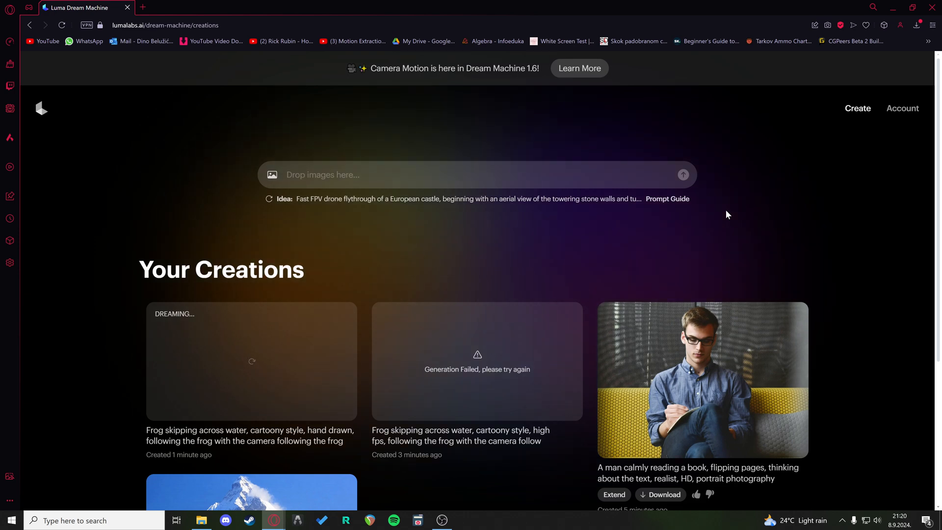
scroll(725, 210, "down", 4)
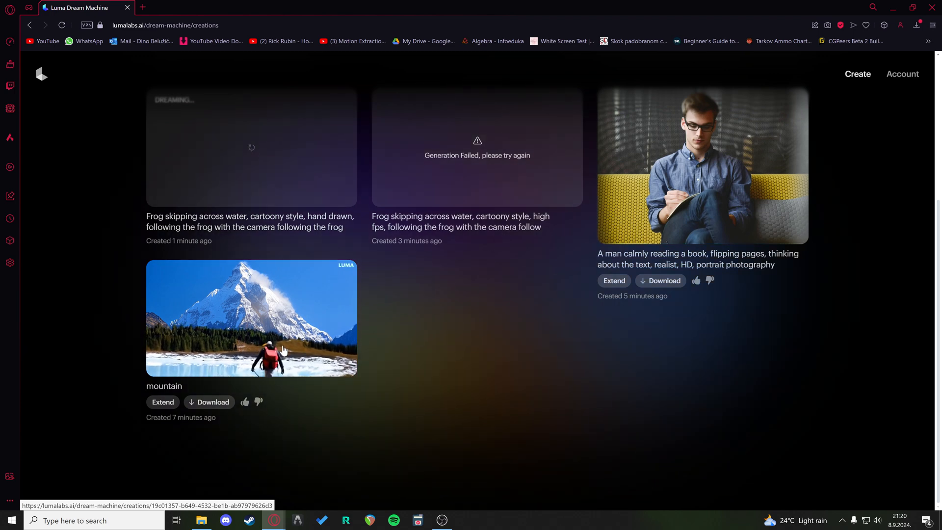
scroll(761, 461, "up", 2)
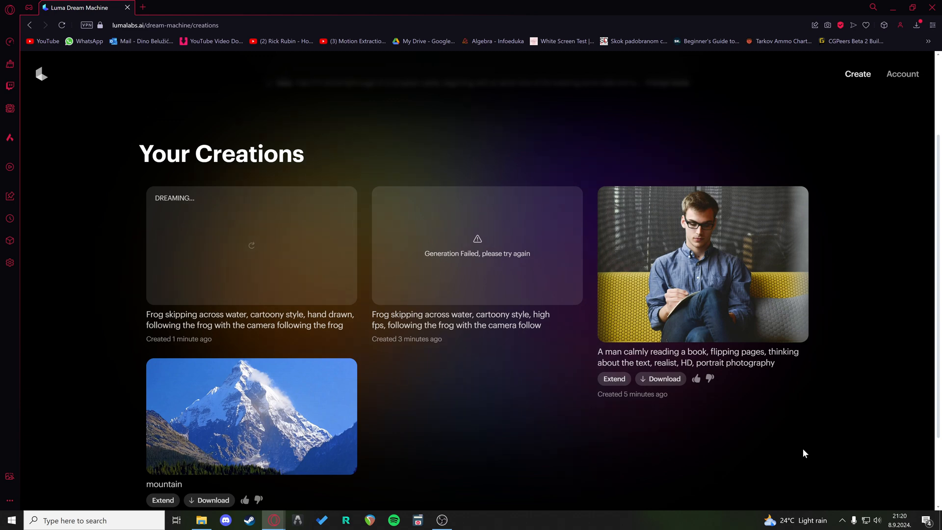
scroll(816, 448, "up", 2)
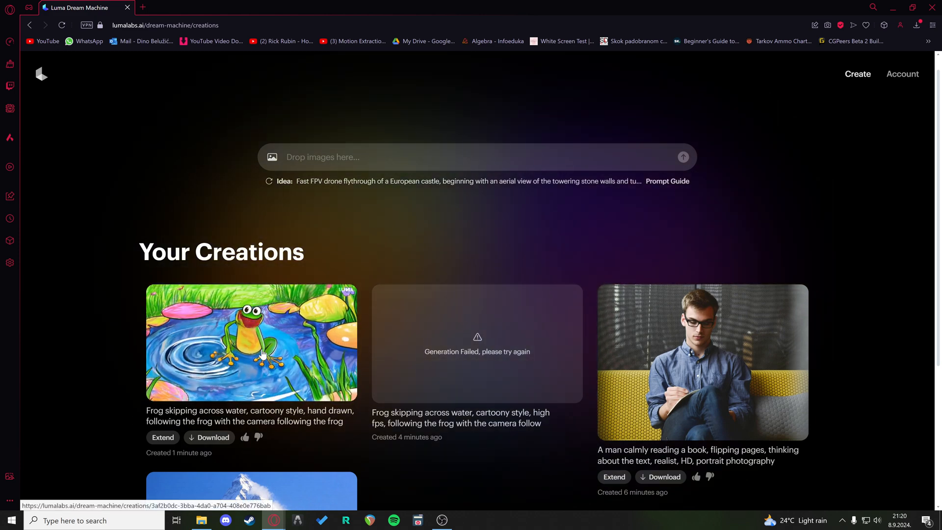
- Open the hand-drawn frog video's own page and review the clip against its full prompt text
left_click(263, 355)
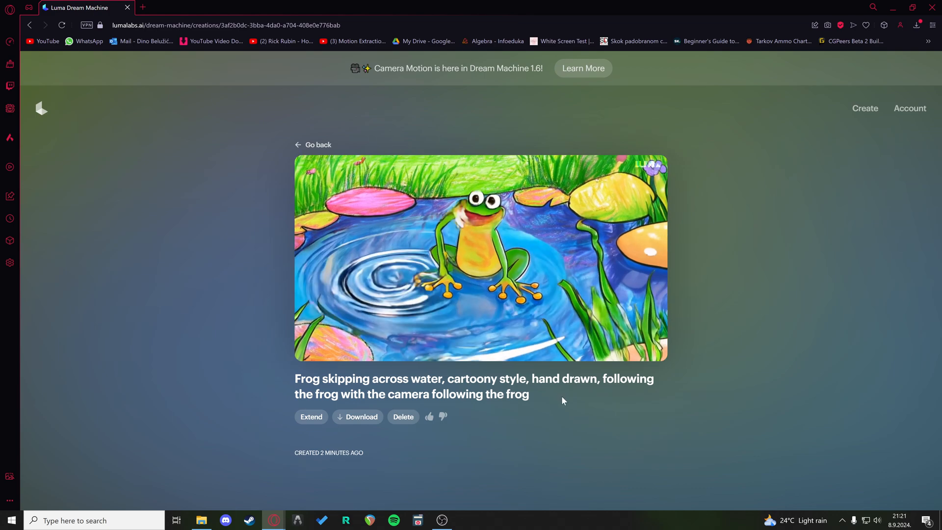
left_click_drag(563, 401, 305, 398)
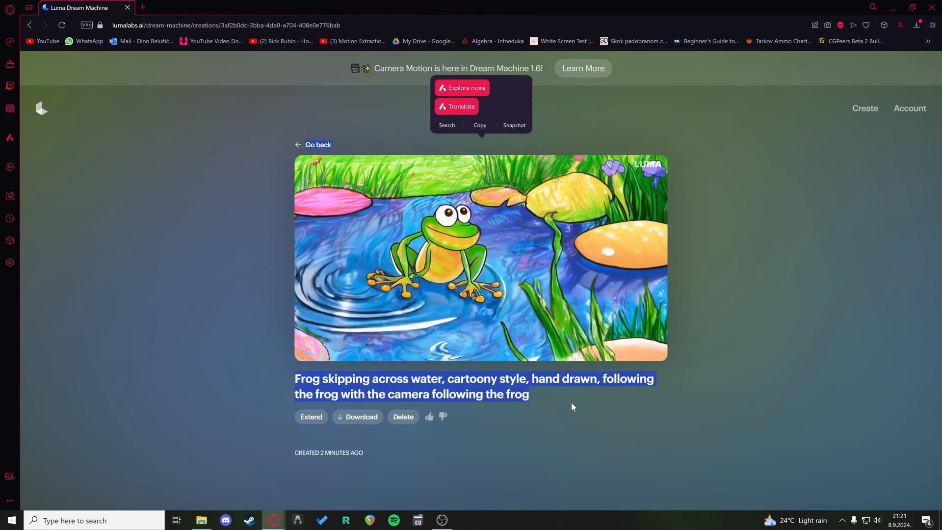
left_click(569, 406)
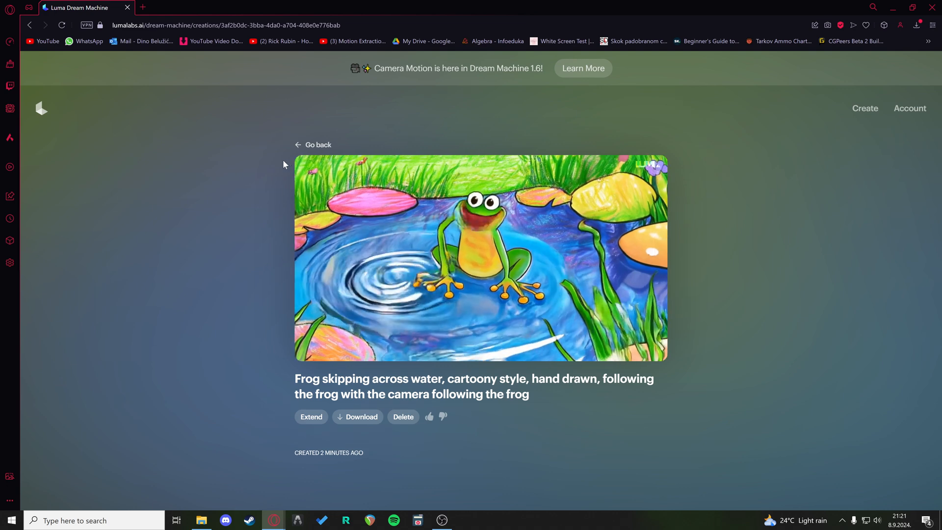
- Return from the frog video to the creations overview and look over the generated videos
left_click(298, 144)
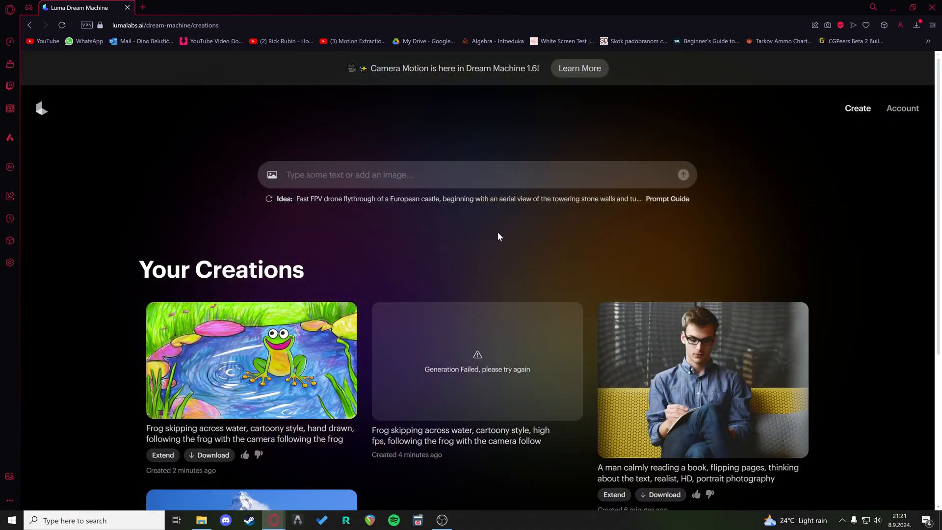
scroll(489, 231, "down", 5)
scroll(547, 273, "up", 4)
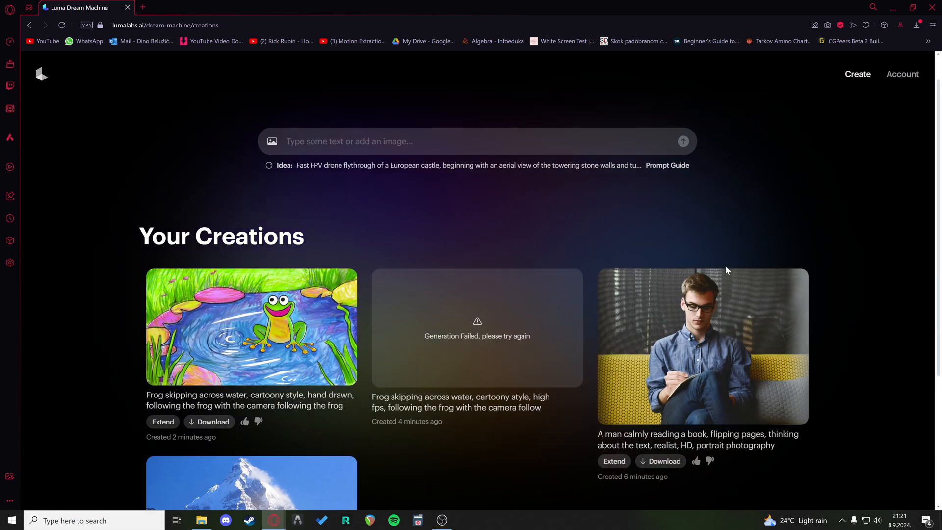
scroll(773, 238, "up", 1)
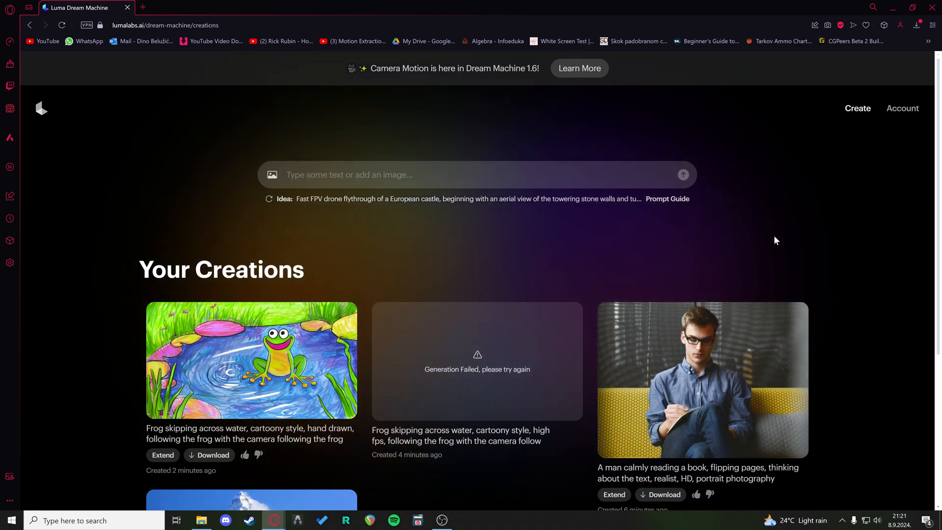